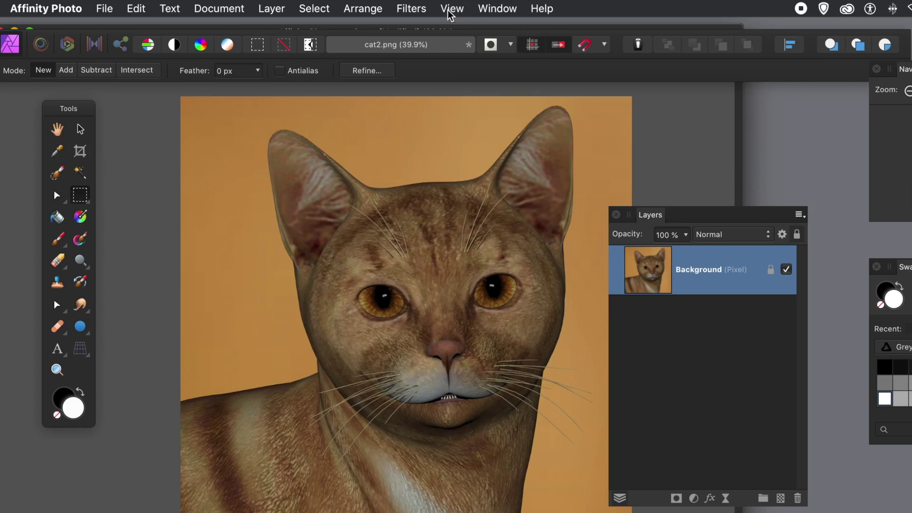
Look through the View menu's panel options and close it without changing anything
{"action": "left_click", "coordinate": [450, 9]}
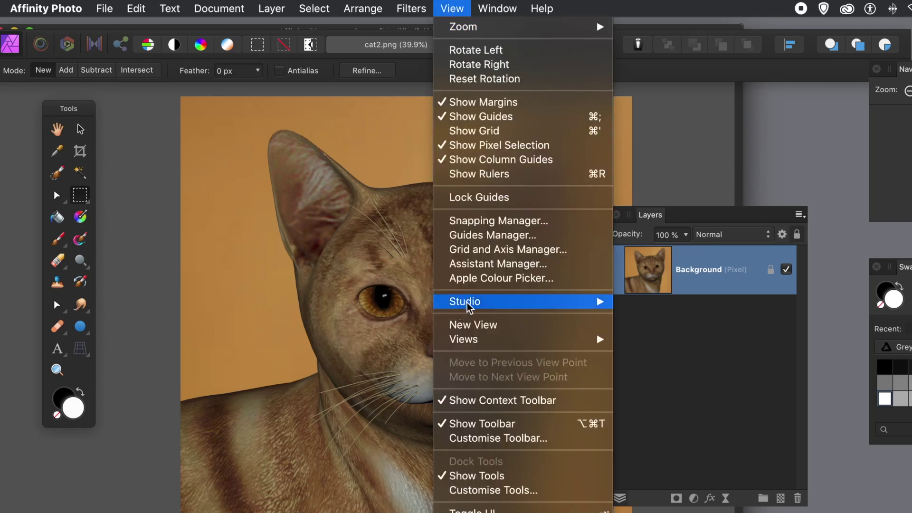
{"action": "mouse_move", "coordinate": [471, 304]}
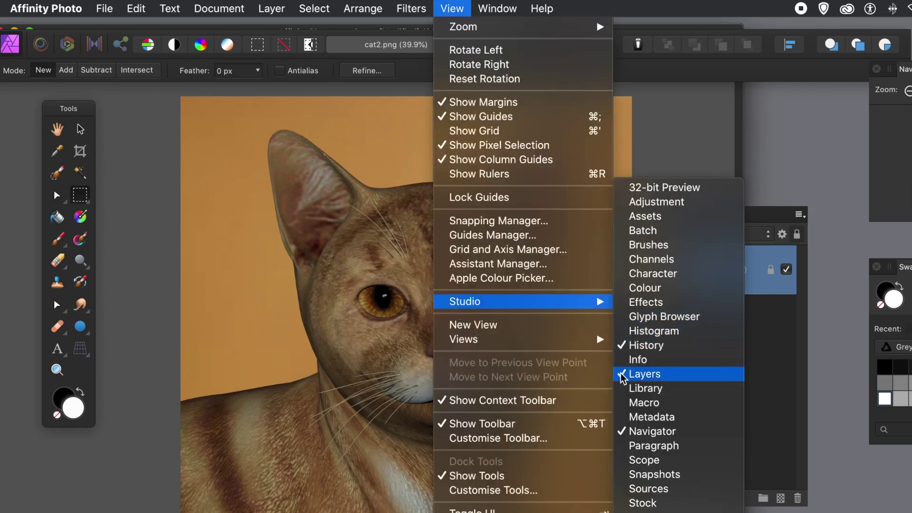
{"action": "left_click", "coordinate": [756, 213]}
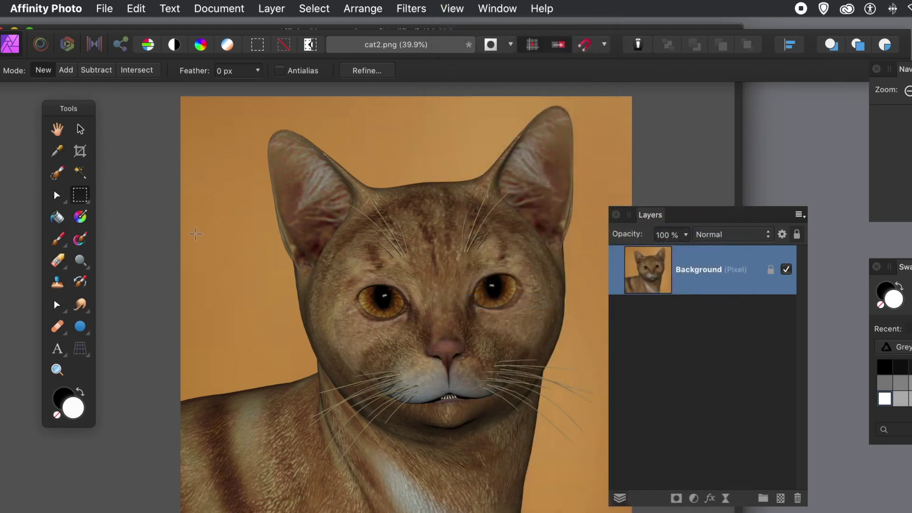
After browsing the Layer menu, marquee-select a tall strip from the cat's forehead to chest
{"action": "left_click", "coordinate": [271, 8]}
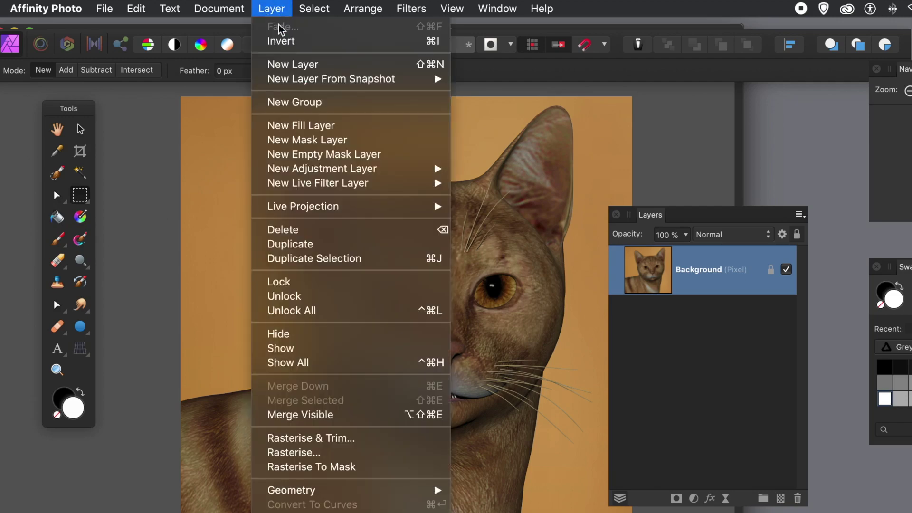
{"action": "mouse_move", "coordinate": [356, 183]}
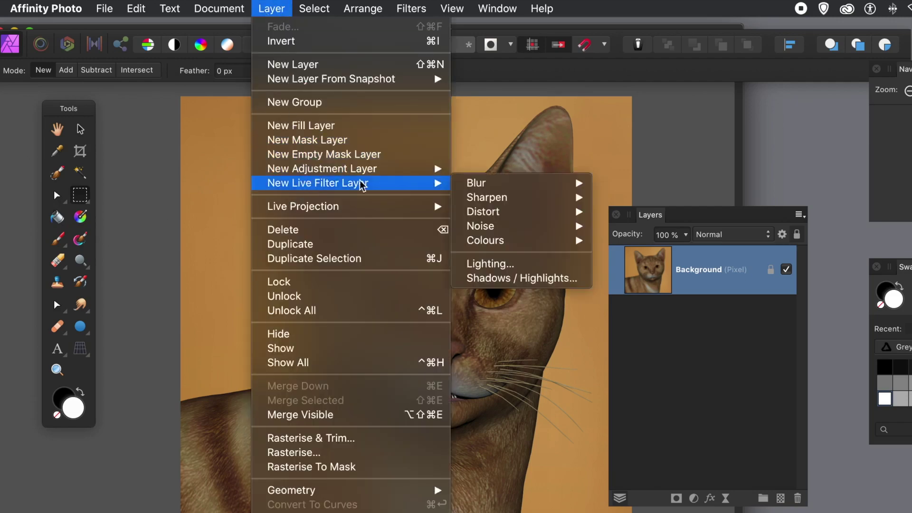
{"action": "mouse_move", "coordinate": [503, 229]}
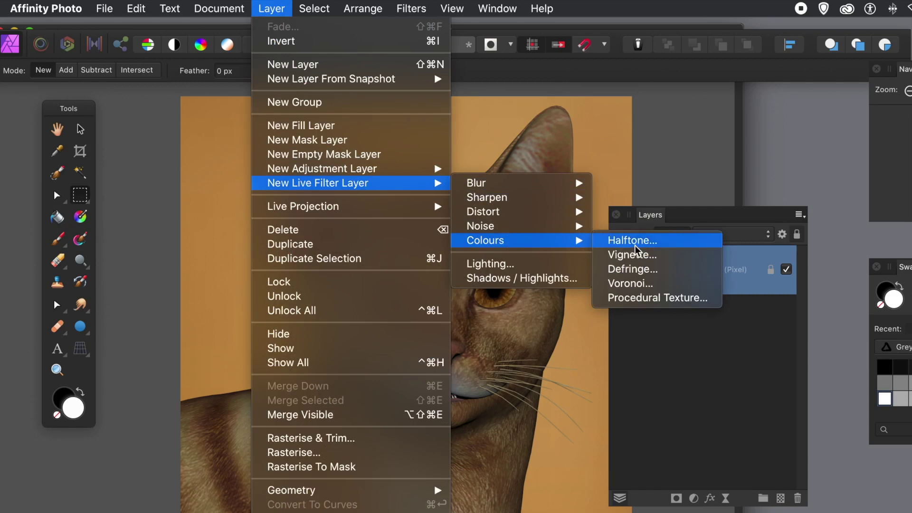
{"action": "left_click", "coordinate": [83, 194]}
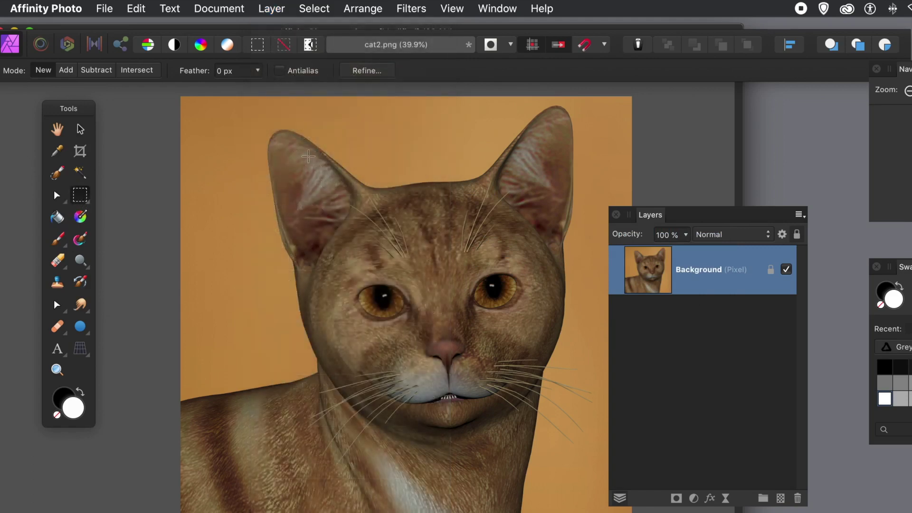
{"action": "left_click_drag", "start_coordinate": [354, 127], "coordinate": [520, 507]}
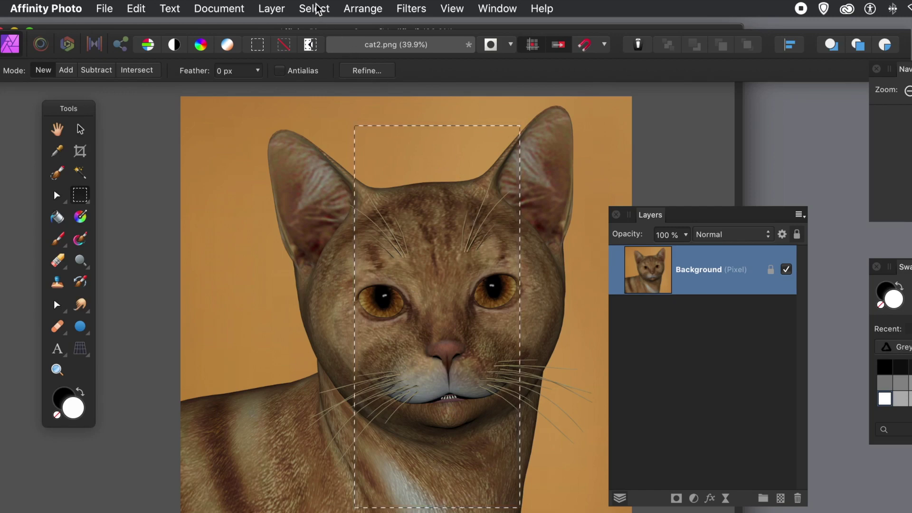
Add a Live Halftone filter layer to the selection and move its settings off the cat's face
{"action": "left_click", "coordinate": [273, 9]}
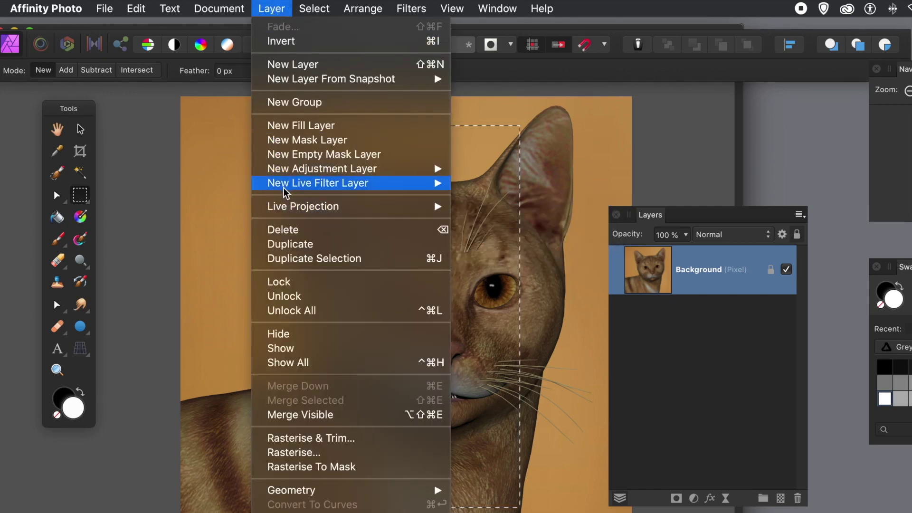
{"action": "mouse_move", "coordinate": [287, 185]}
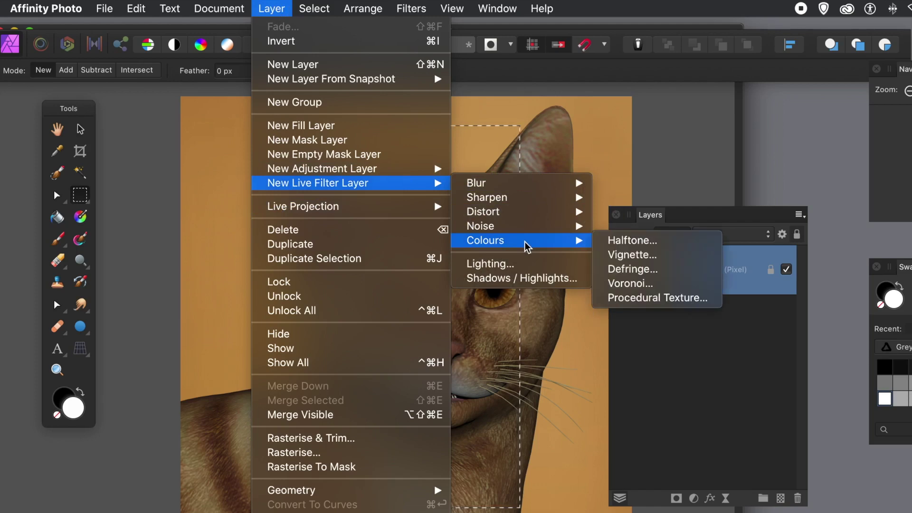
{"action": "left_click", "coordinate": [649, 246]}
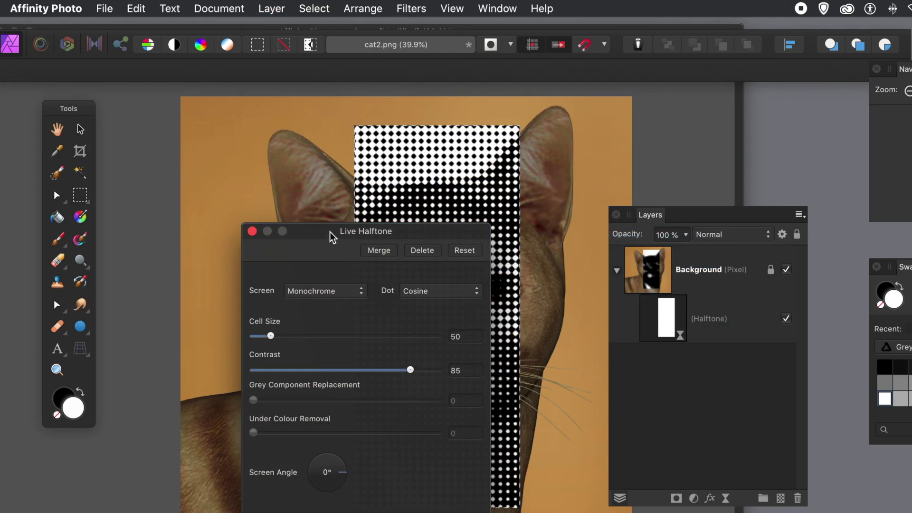
{"action": "left_click_drag", "start_coordinate": [332, 231], "coordinate": [201, 181]}
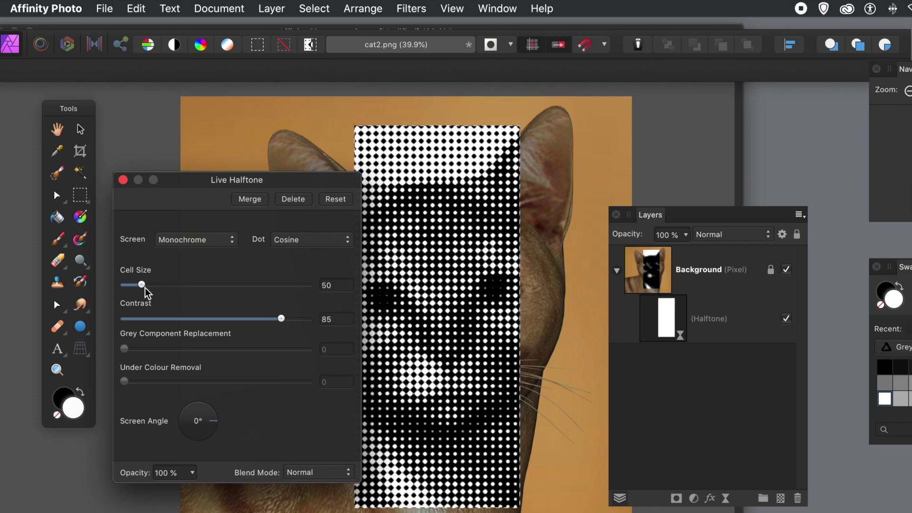
Raise the halftone cell size to about 126.5 so the strip shows much bigger dots
{"action": "left_click_drag", "start_coordinate": [145, 283], "coordinate": [171, 283]}
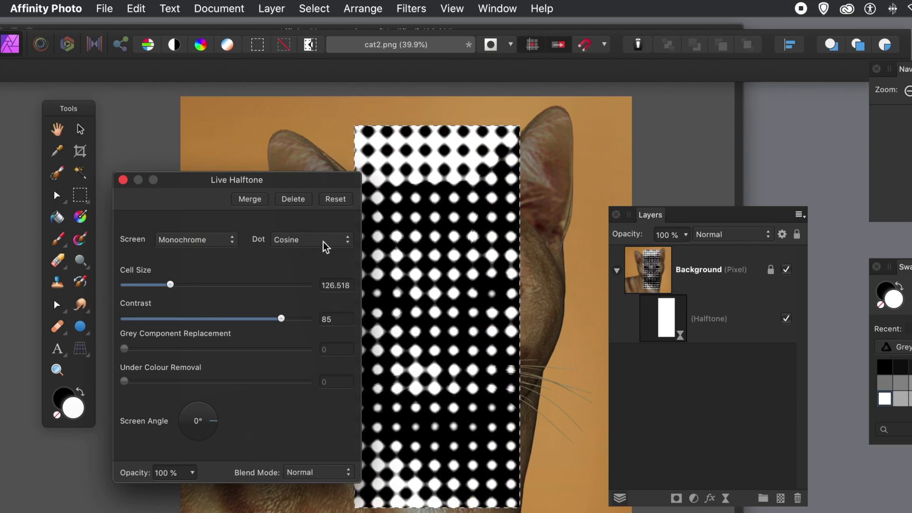
{"action": "left_click", "coordinate": [208, 238]}
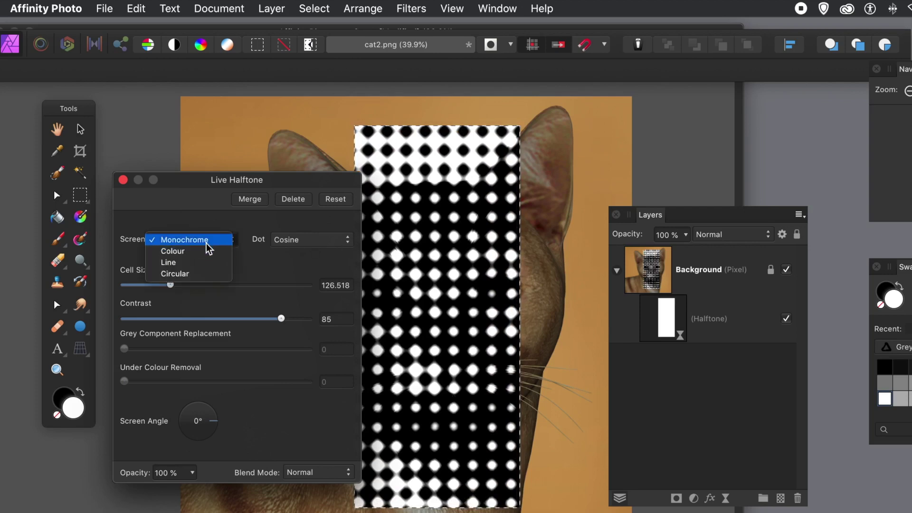
{"action": "left_click", "coordinate": [206, 240]}
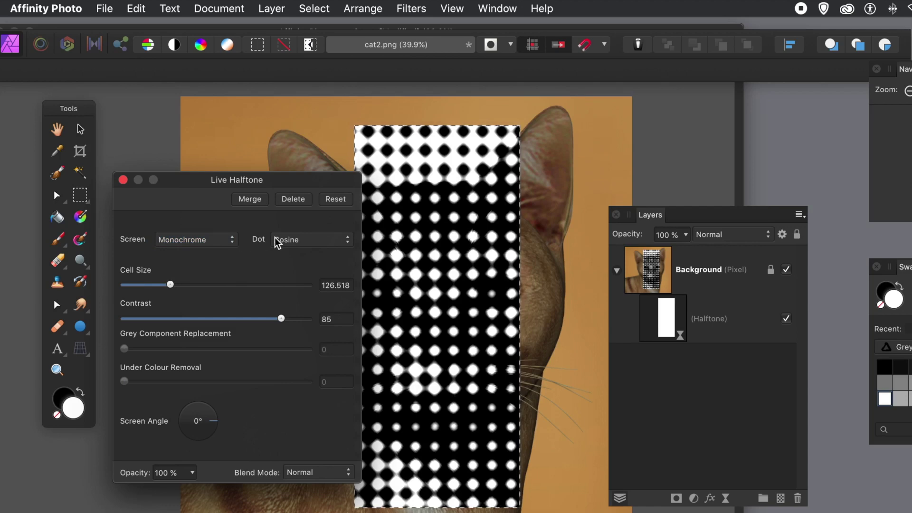
{"action": "left_click", "coordinate": [295, 240]}
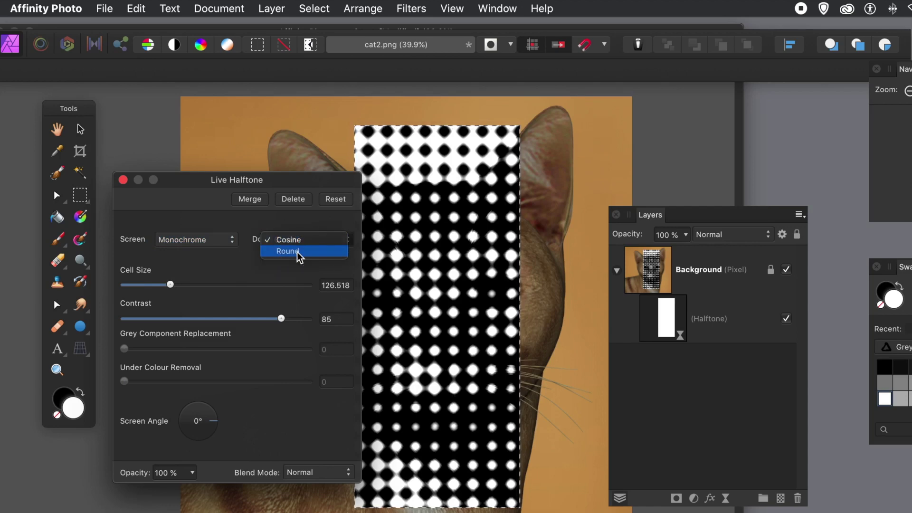
{"action": "left_click", "coordinate": [297, 252]}
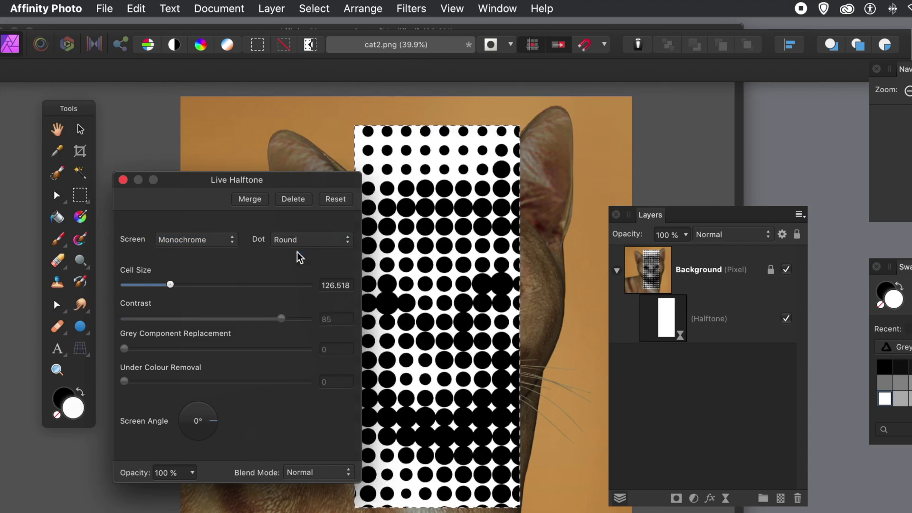
{"action": "left_click", "coordinate": [301, 240]}
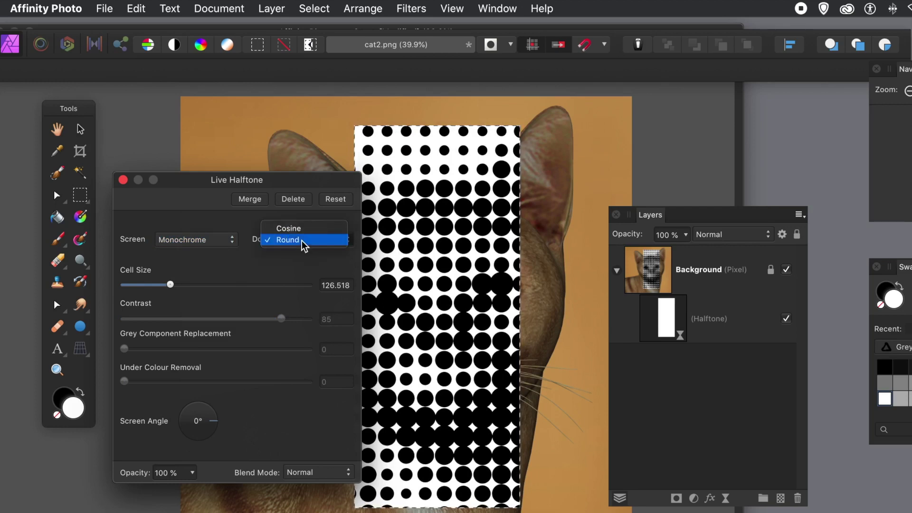
{"action": "left_click", "coordinate": [304, 232]}
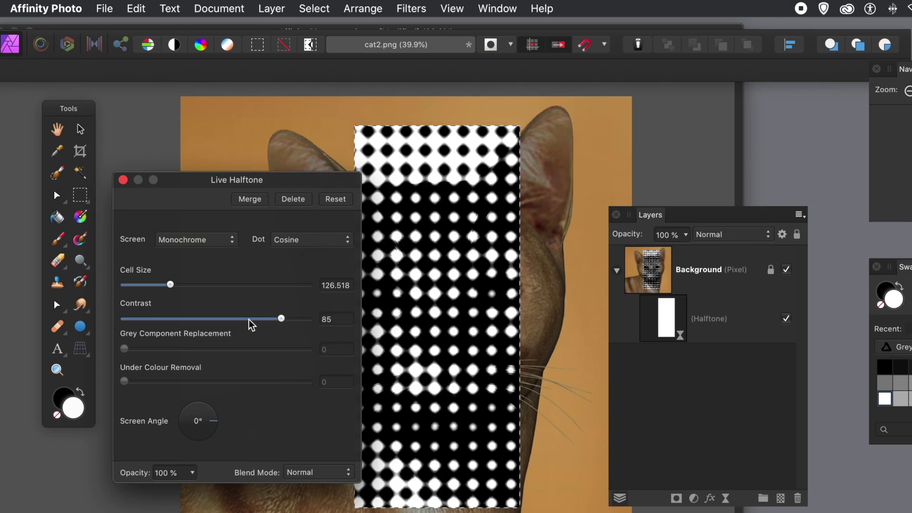
{"action": "left_click", "coordinate": [297, 238]}
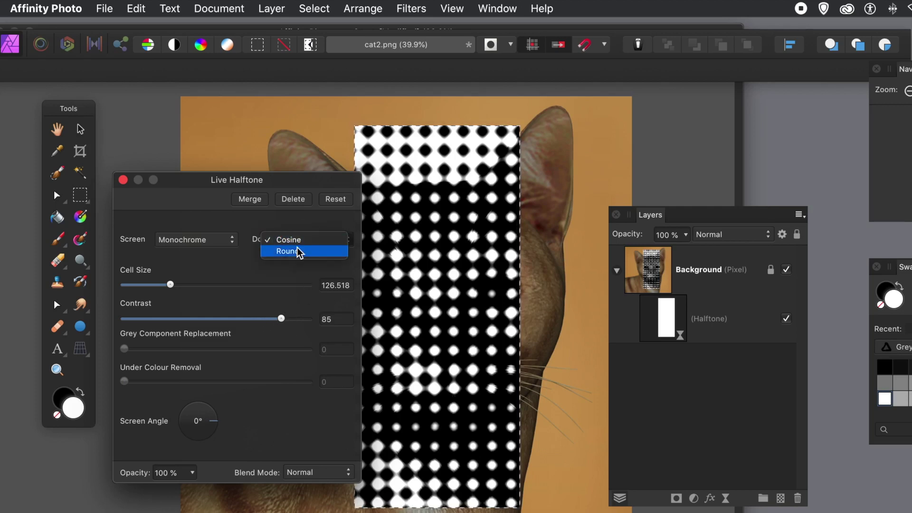
{"action": "left_click", "coordinate": [298, 251]}
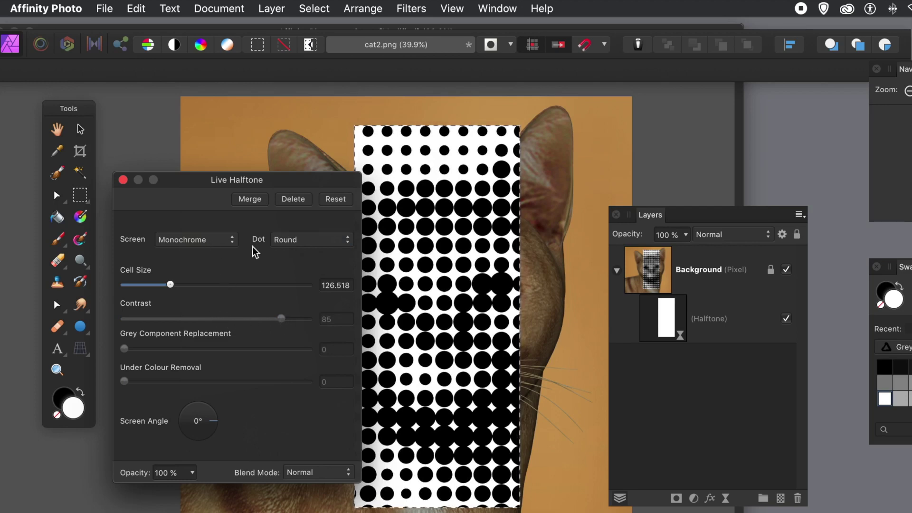
{"action": "left_click", "coordinate": [338, 242]}
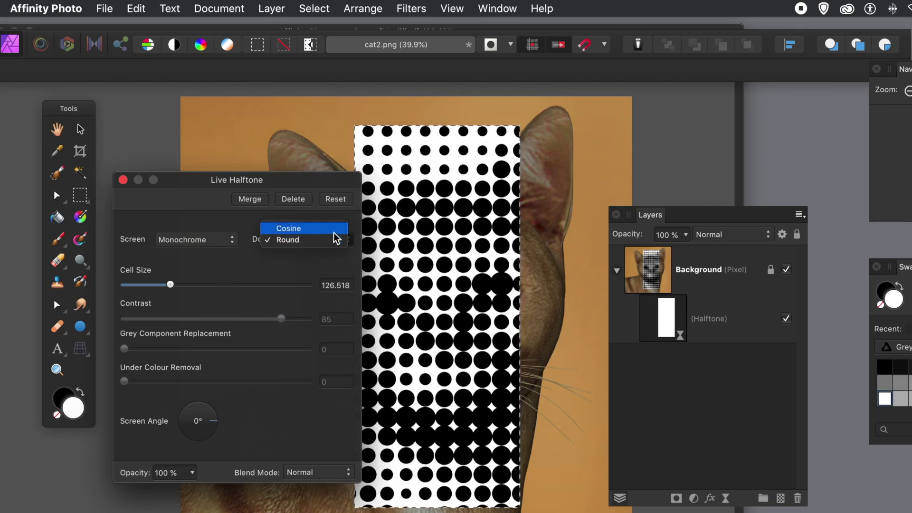
{"action": "left_click", "coordinate": [333, 233]}
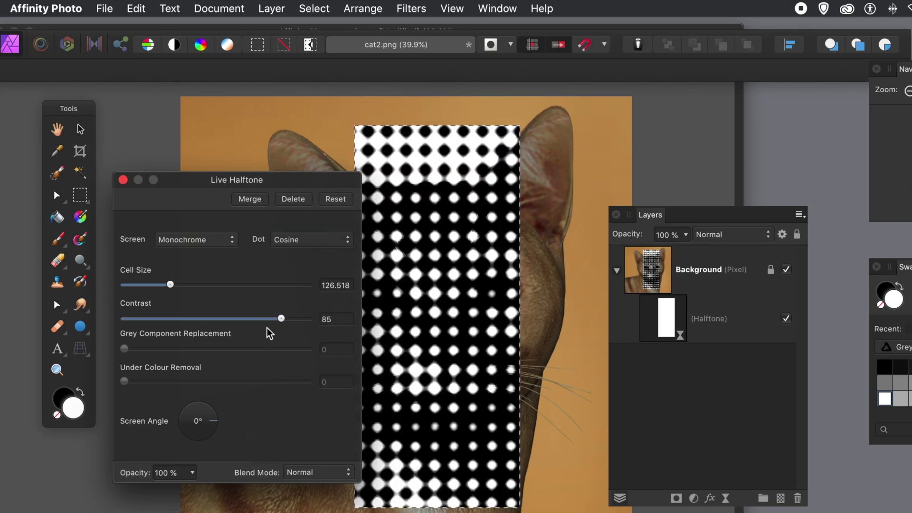
Try lower halftone contrast values, briefly showing a greyscale cat, then set contrast to 100
{"action": "left_click_drag", "start_coordinate": [279, 315], "coordinate": [309, 319]}
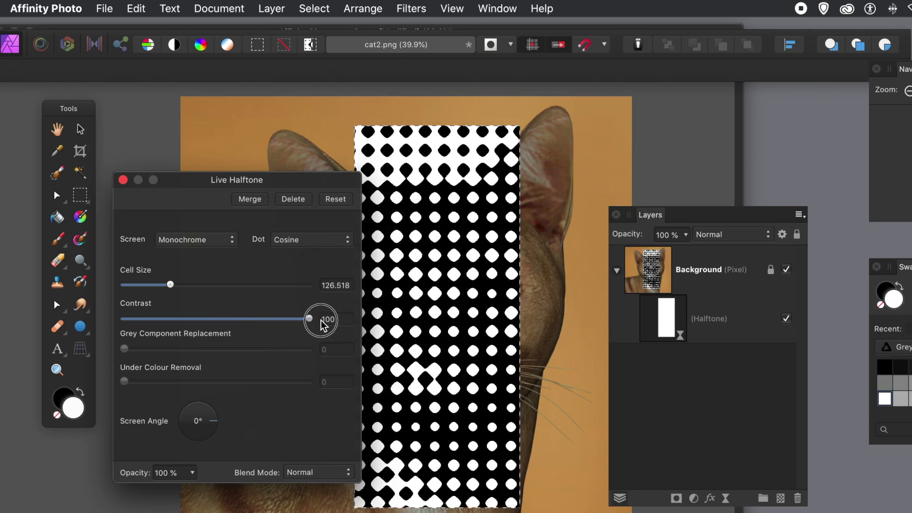
{"action": "left_click_drag", "start_coordinate": [321, 320], "coordinate": [143, 320]}
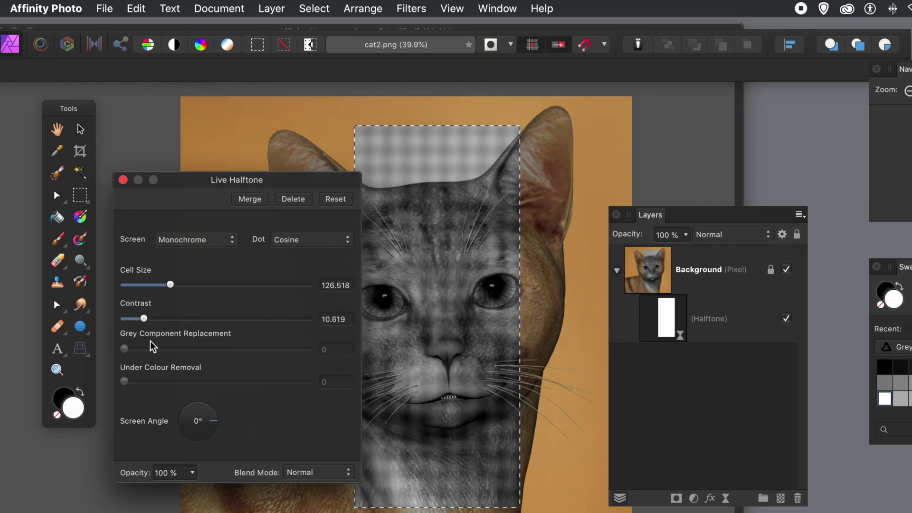
{"action": "left_click_drag", "start_coordinate": [145, 318], "coordinate": [342, 329]}
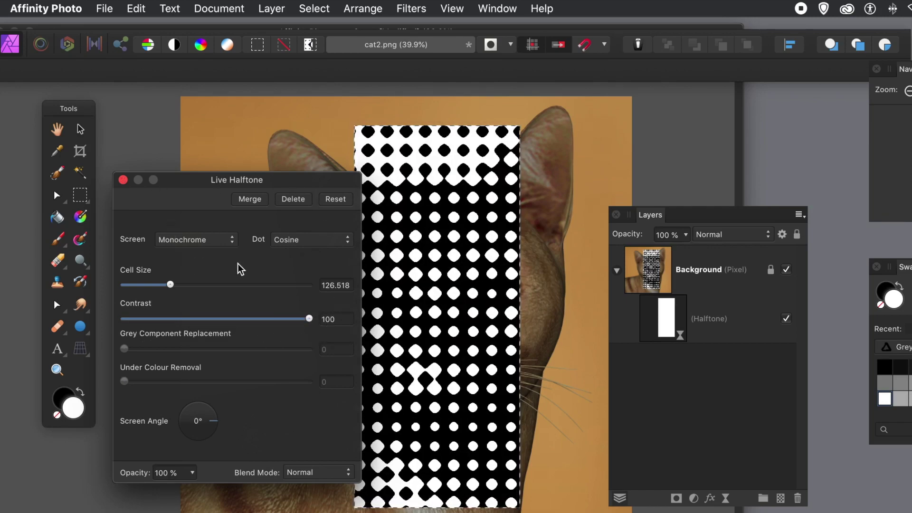
Try Round dots, settle on Cosine dots, and shrink the cell size to about 65.2
{"action": "left_click", "coordinate": [318, 238]}
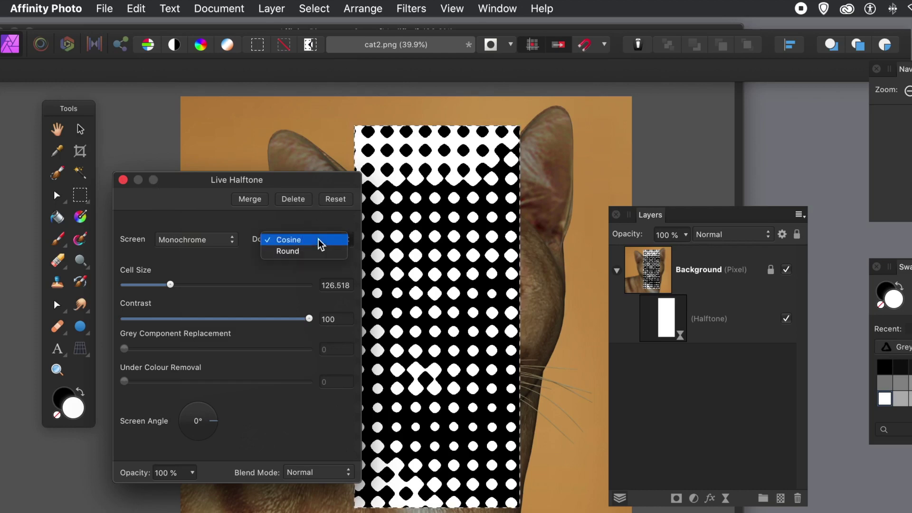
{"action": "left_click", "coordinate": [318, 250]}
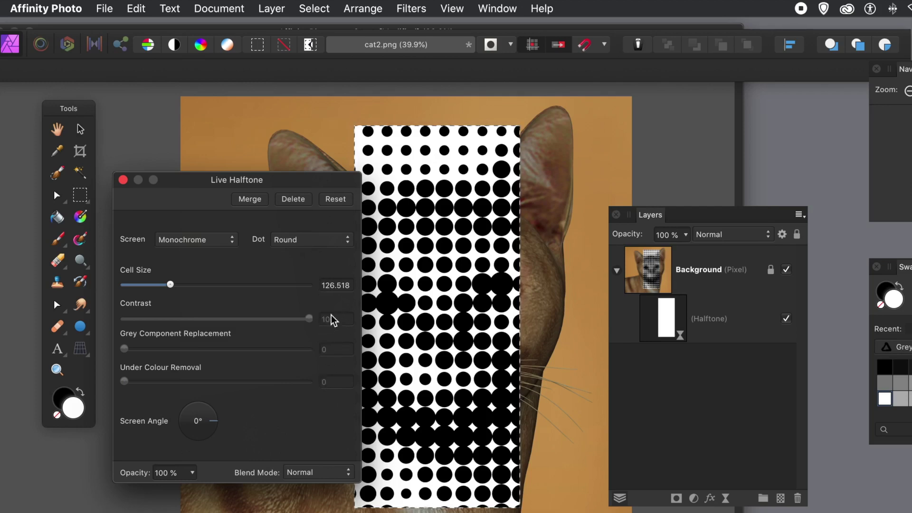
{"action": "left_click", "coordinate": [338, 238]}
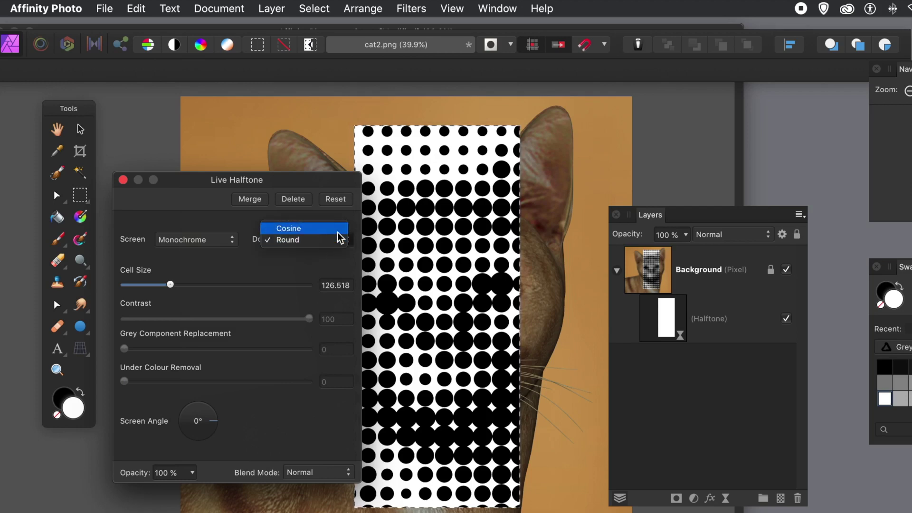
{"action": "left_click", "coordinate": [337, 232]}
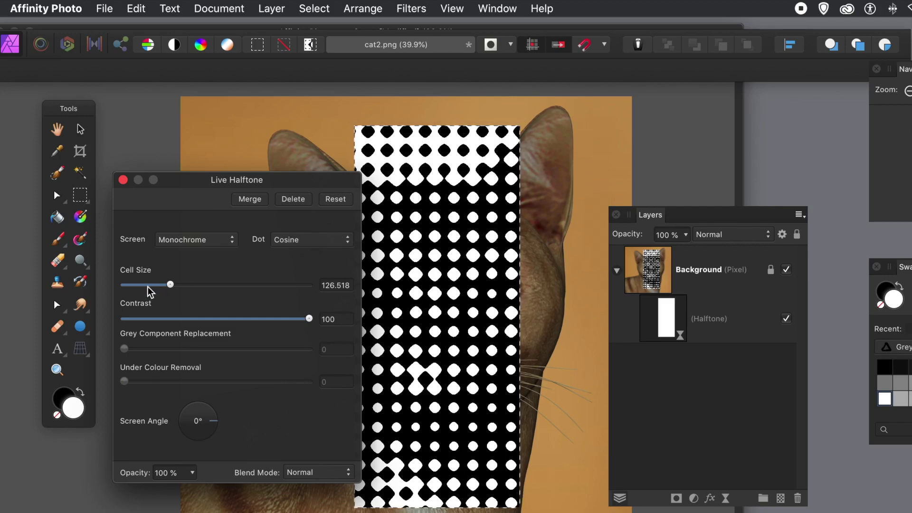
{"action": "left_click_drag", "start_coordinate": [171, 284], "coordinate": [148, 284]}
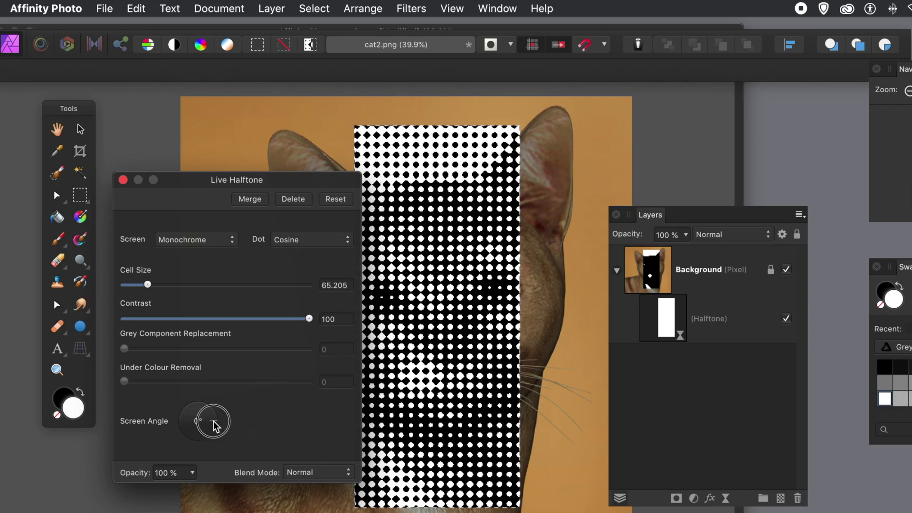
Turn the halftone screen angle dial to 225° so the dots tilt diagonally
{"action": "left_click_drag", "start_coordinate": [213, 421], "coordinate": [199, 440]}
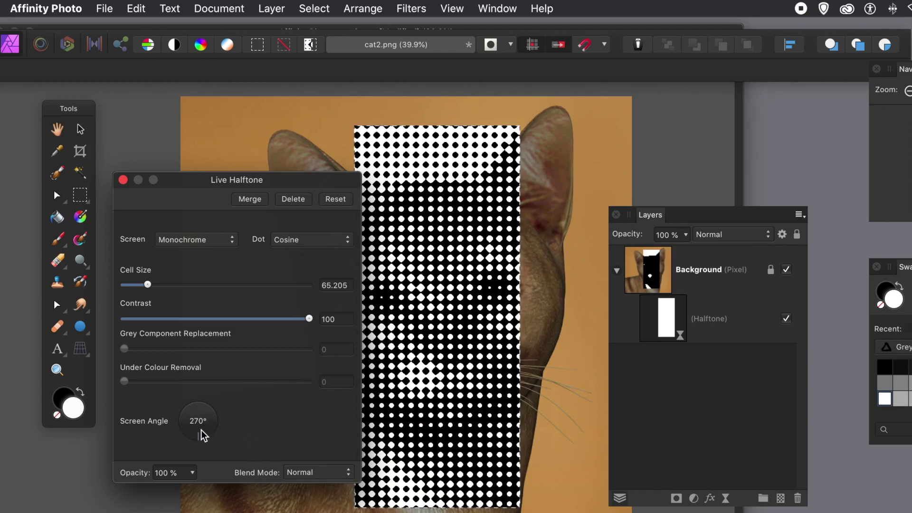
{"action": "left_click_drag", "start_coordinate": [198, 434], "coordinate": [190, 429]}
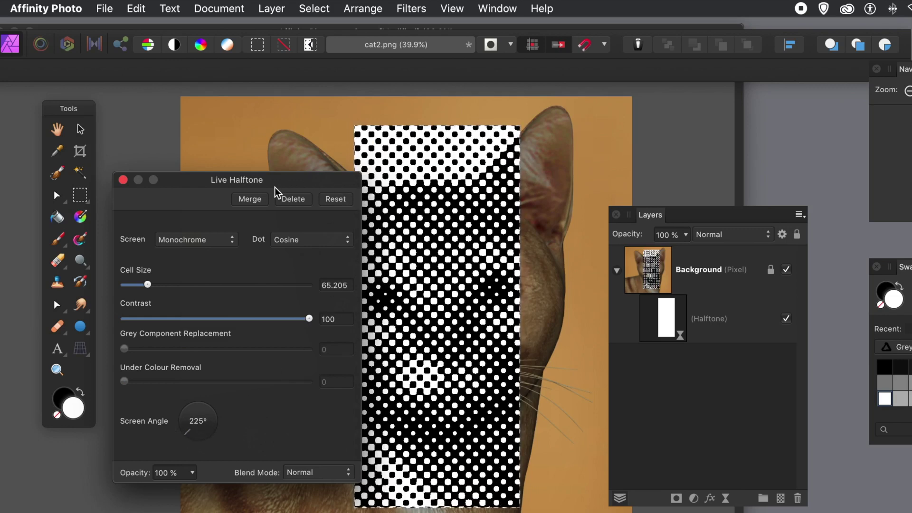
Switch the halftone Screen to Colour and the Dot shape to Round
{"action": "left_click", "coordinate": [207, 240]}
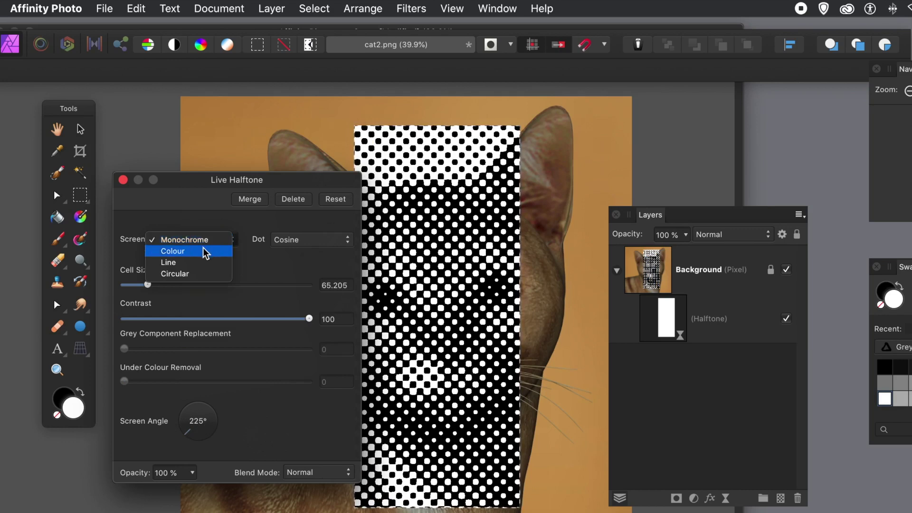
{"action": "left_click", "coordinate": [203, 250]}
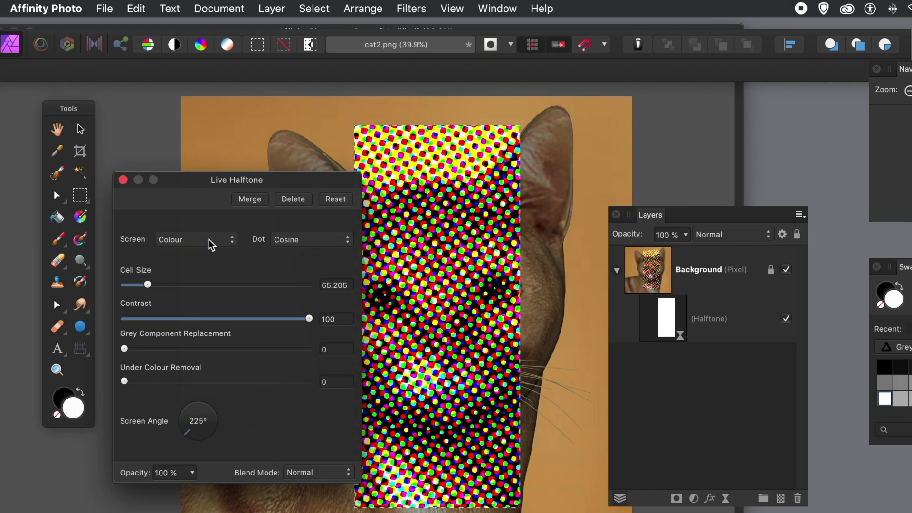
{"action": "left_click", "coordinate": [292, 240]}
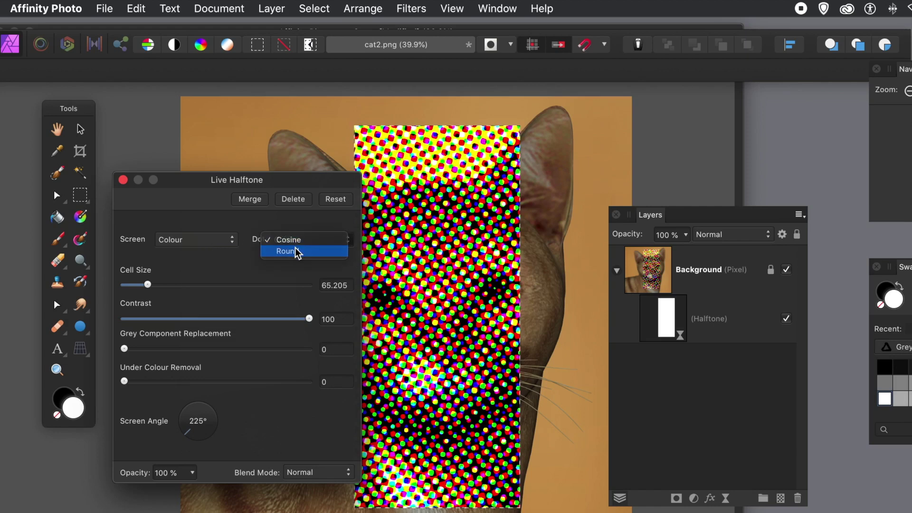
{"action": "left_click", "coordinate": [295, 251]}
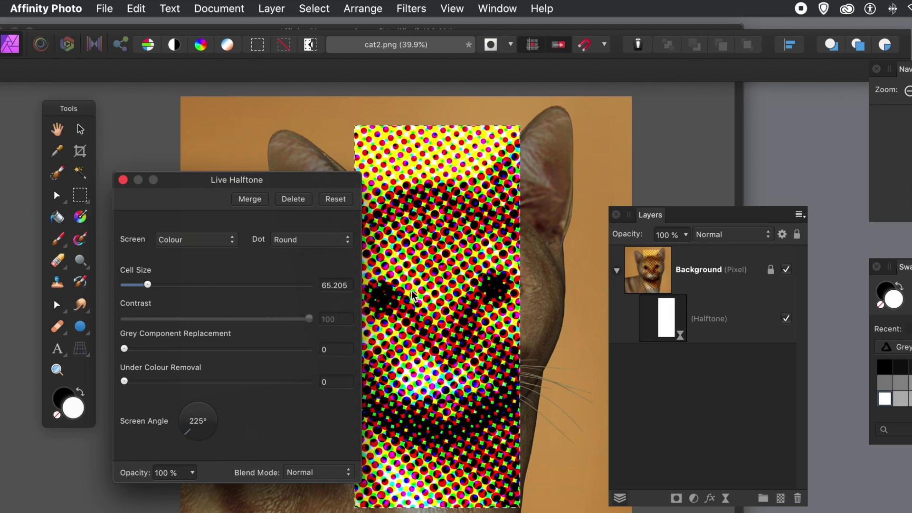
Switch dots back to Cosine, enlarge cell size to about 152.6, then retry Round dots
{"action": "left_click", "coordinate": [304, 240]}
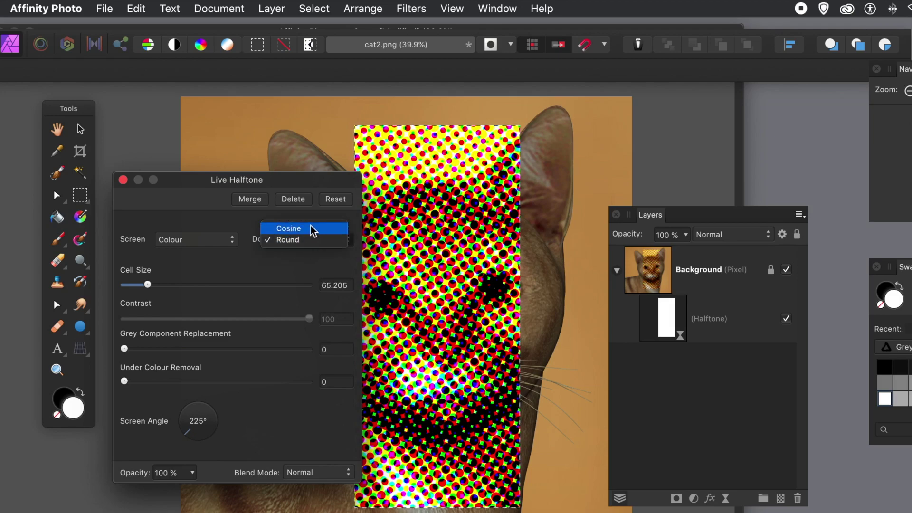
{"action": "left_click", "coordinate": [311, 229]}
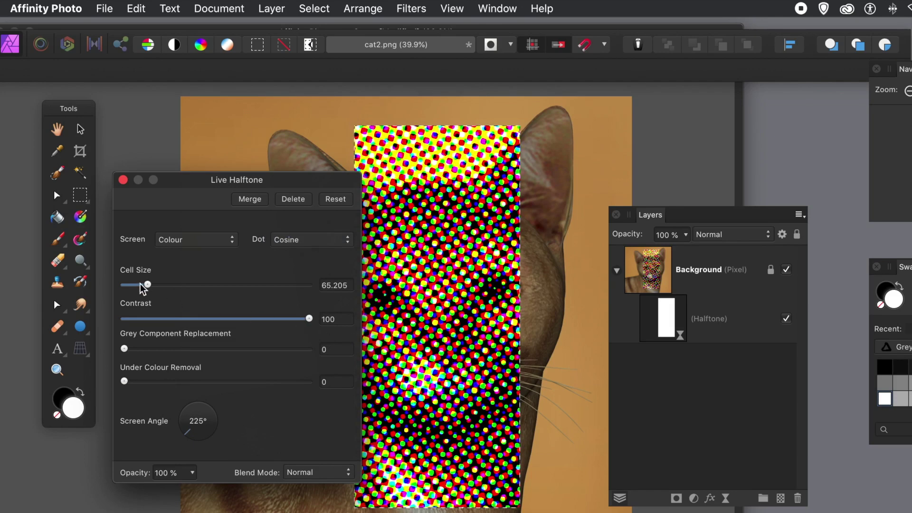
{"action": "left_click_drag", "start_coordinate": [150, 285], "coordinate": [181, 286]}
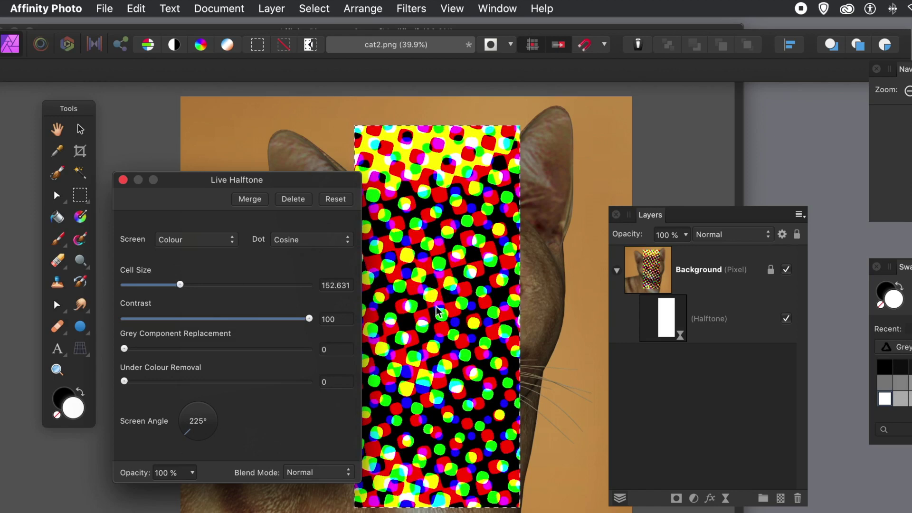
{"action": "left_click", "coordinate": [312, 241]}
{"action": "left_click", "coordinate": [310, 249]}
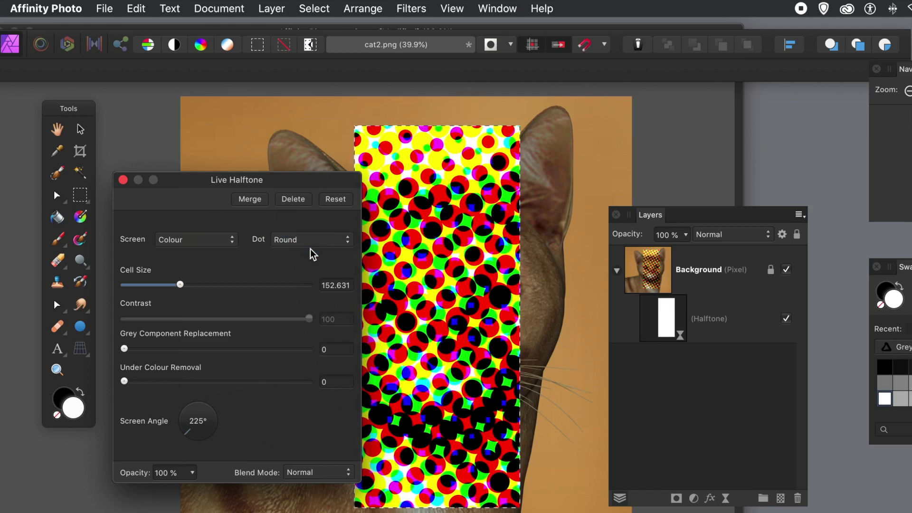
{"action": "left_click", "coordinate": [309, 242]}
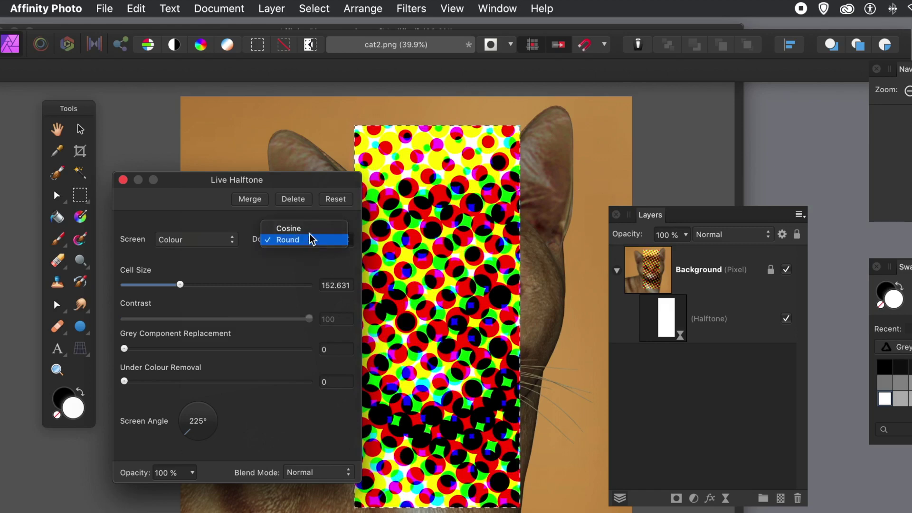
{"action": "left_click", "coordinate": [309, 230]}
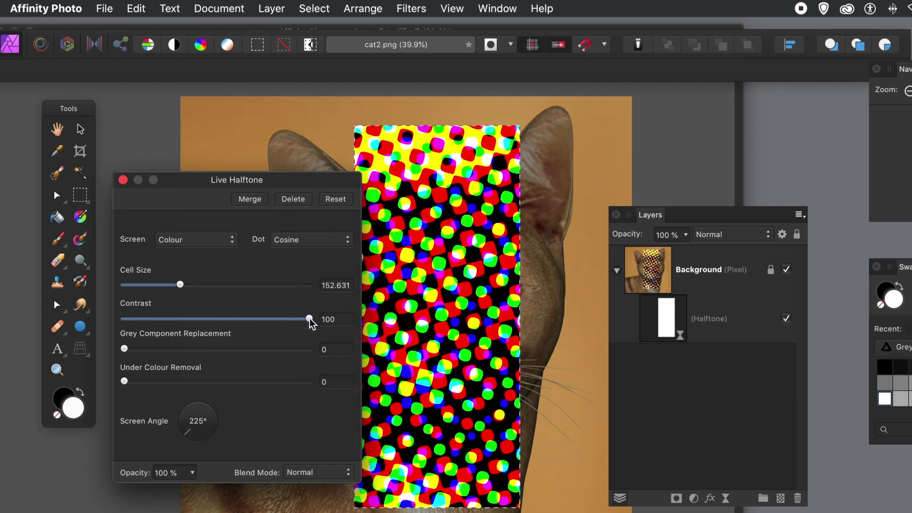
{"action": "left_click_drag", "start_coordinate": [308, 319], "coordinate": [147, 320]}
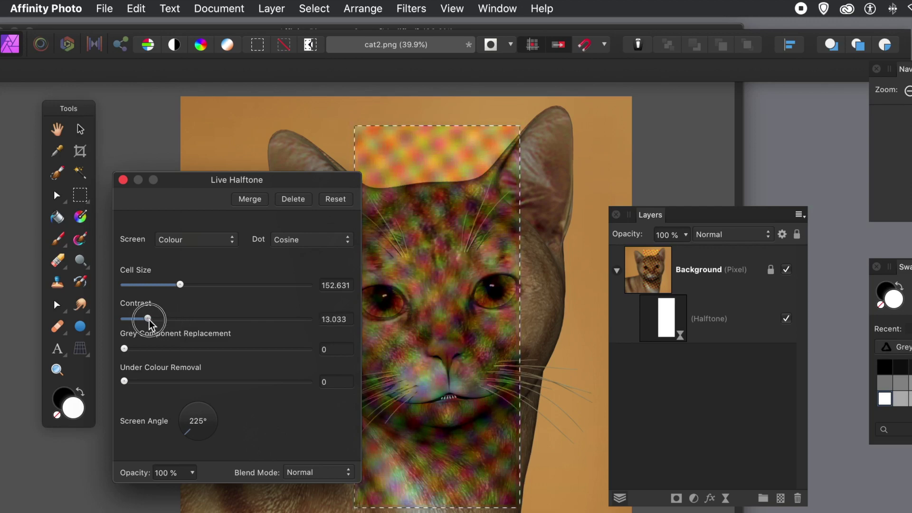
{"action": "left_click_drag", "start_coordinate": [149, 320], "coordinate": [327, 321]}
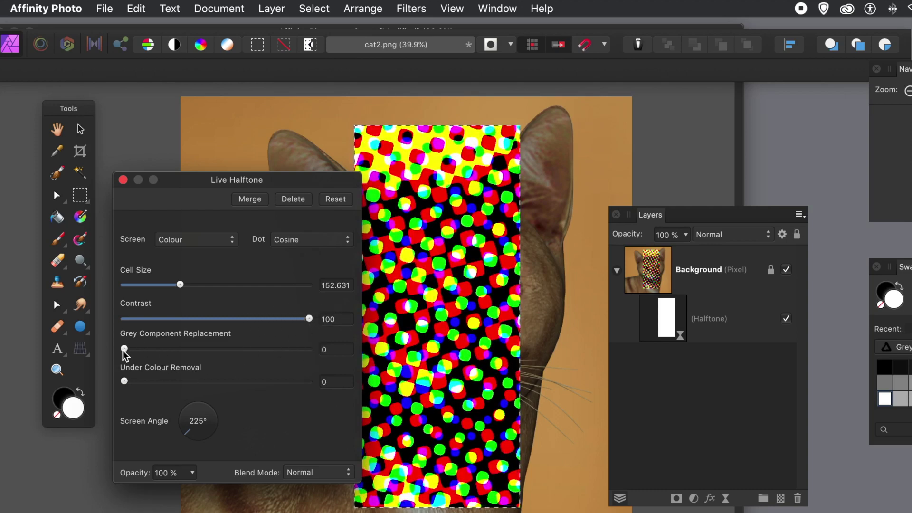
Set Grey Component Replacement and Under Colour Removal to 100, adjust contrast, and angle the screen to 15°
{"action": "left_click_drag", "start_coordinate": [125, 352], "coordinate": [318, 350]}
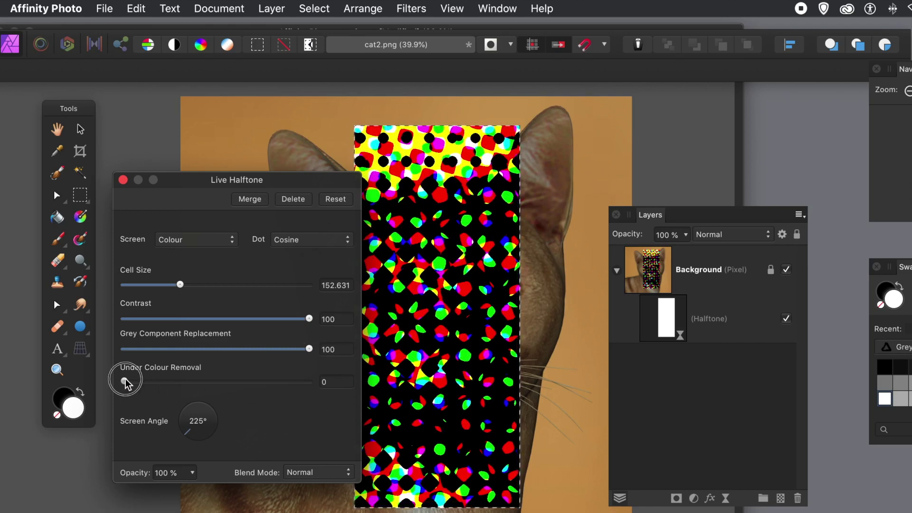
{"action": "left_click_drag", "start_coordinate": [126, 382], "coordinate": [321, 383]}
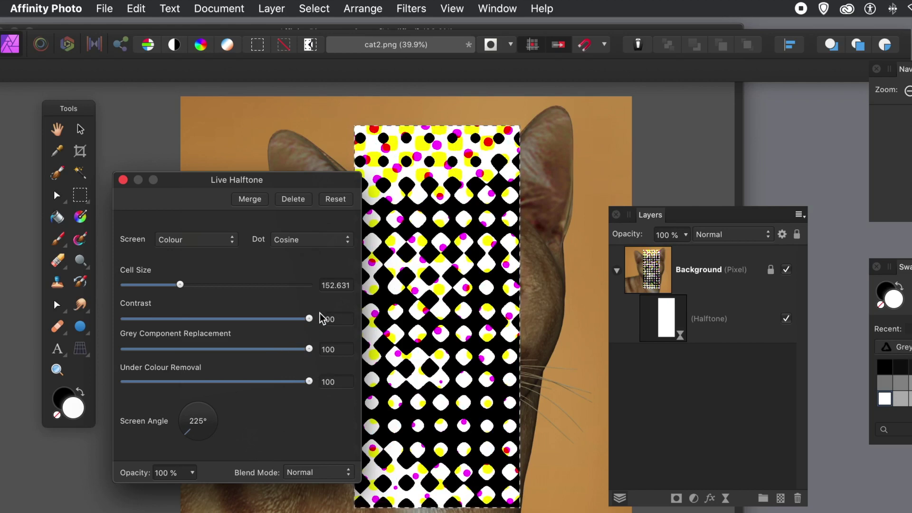
{"action": "left_click_drag", "start_coordinate": [312, 317], "coordinate": [341, 316]}
{"action": "left_click_drag", "start_coordinate": [186, 433], "coordinate": [236, 412]}
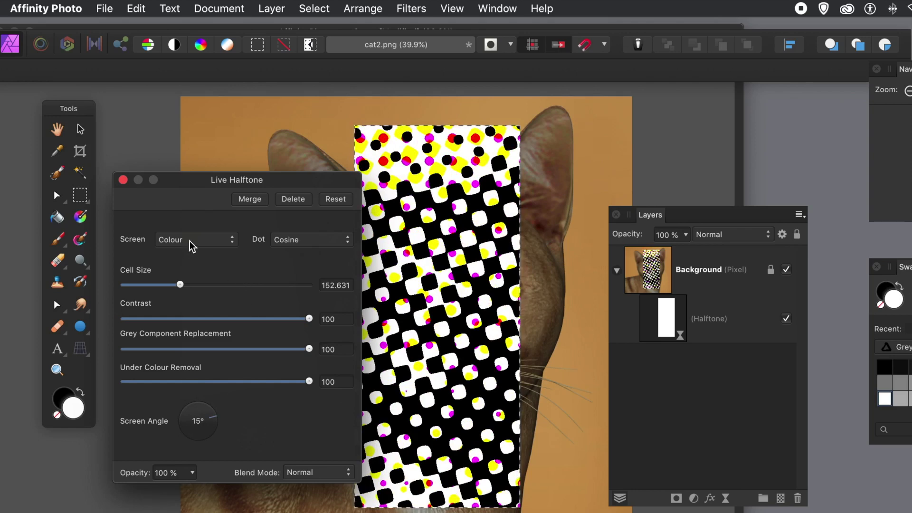
Set Round dots and a Line screen, move the dialog aside, and reduce cell size to about 37.2
{"action": "left_click", "coordinate": [304, 241]}
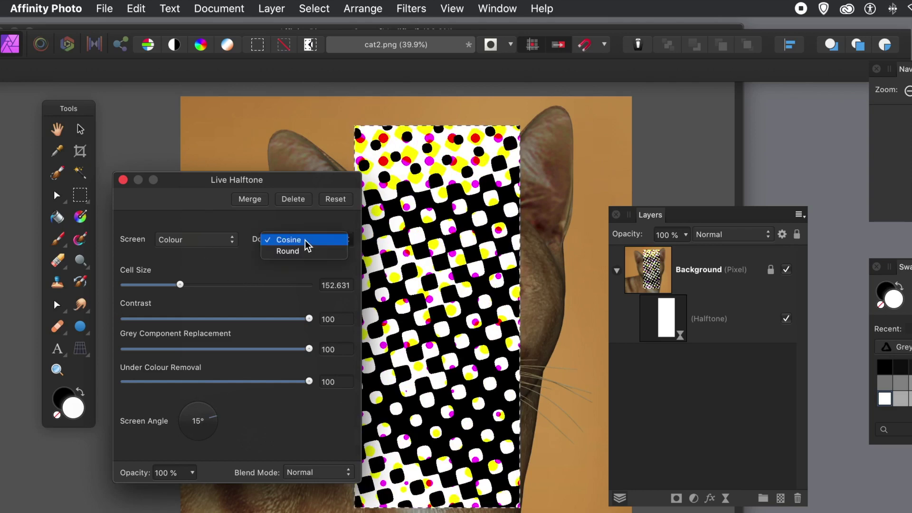
{"action": "left_click", "coordinate": [306, 249]}
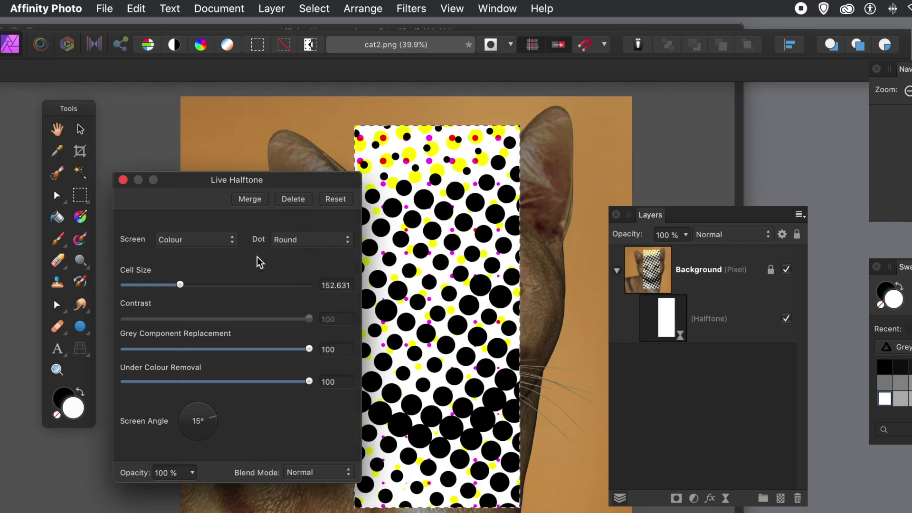
{"action": "left_click", "coordinate": [178, 240]}
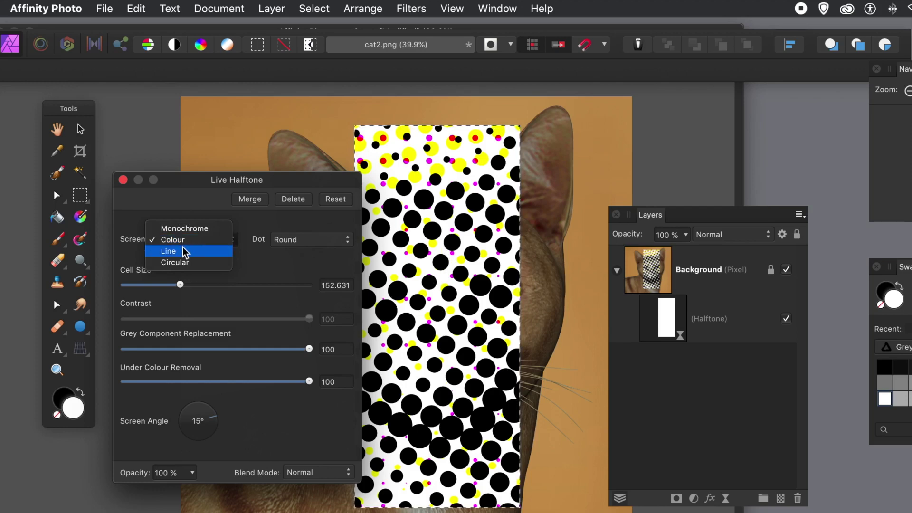
{"action": "left_click", "coordinate": [183, 249]}
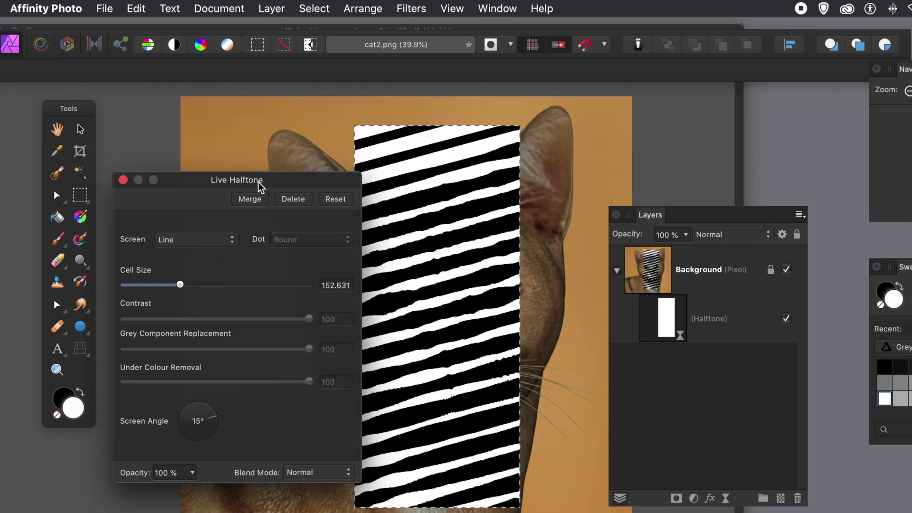
{"action": "left_click_drag", "start_coordinate": [258, 182], "coordinate": [206, 182]}
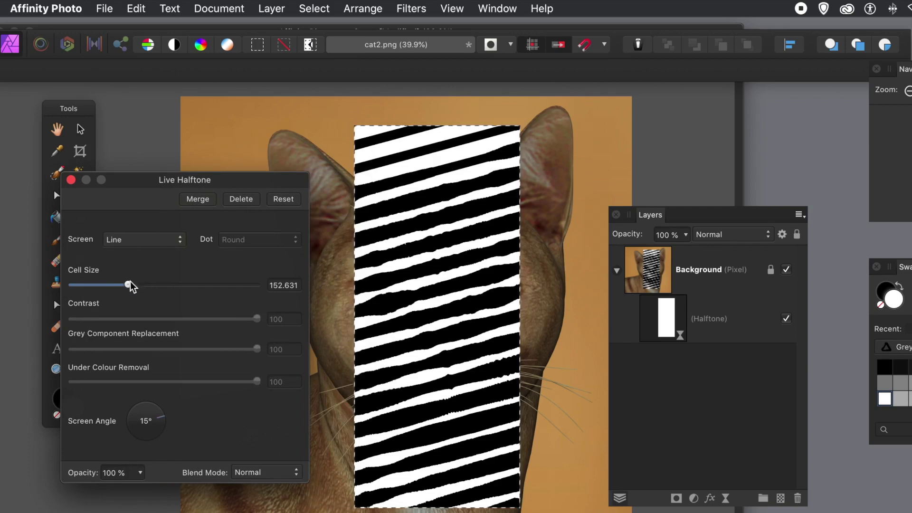
{"action": "left_click_drag", "start_coordinate": [129, 283], "coordinate": [87, 286]}
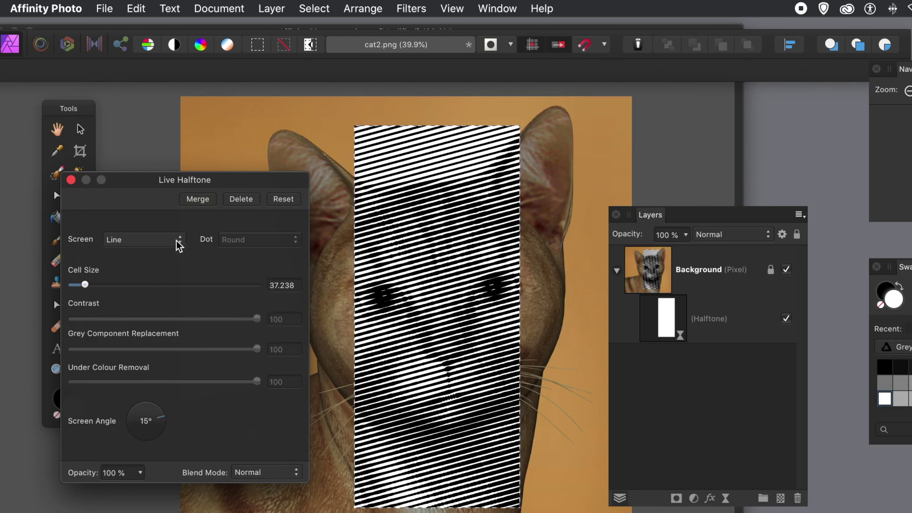
{"action": "left_click", "coordinate": [259, 240]}
Switch the screen to Colour and the dots to Cosine, then change the screen back to Line
{"action": "left_click", "coordinate": [149, 244]}
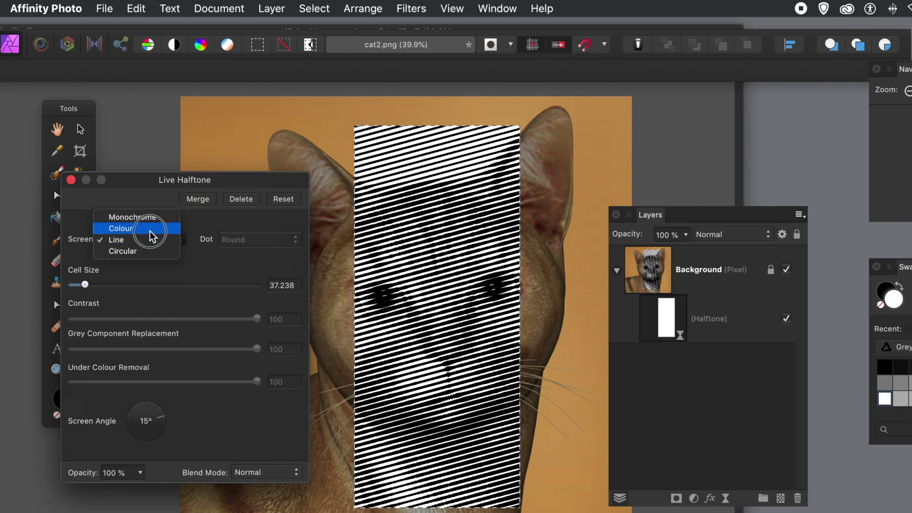
{"action": "left_click", "coordinate": [149, 231]}
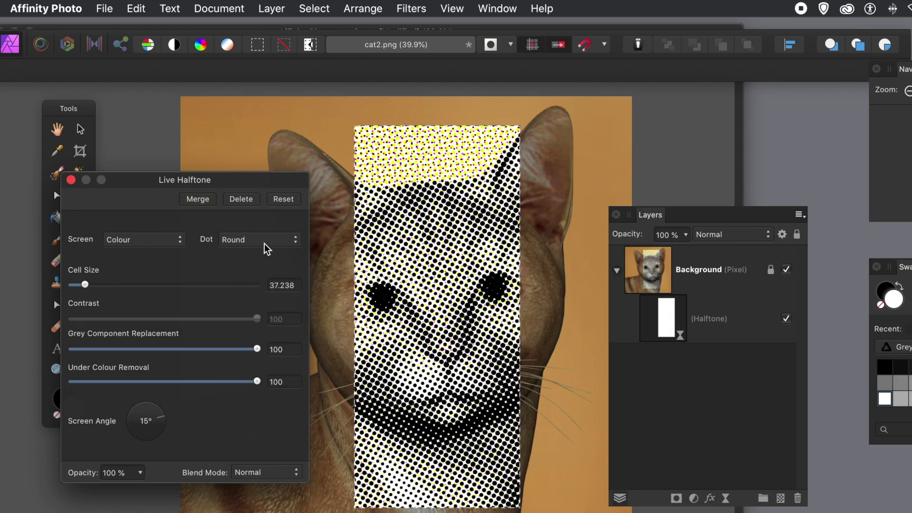
{"action": "left_click", "coordinate": [265, 244]}
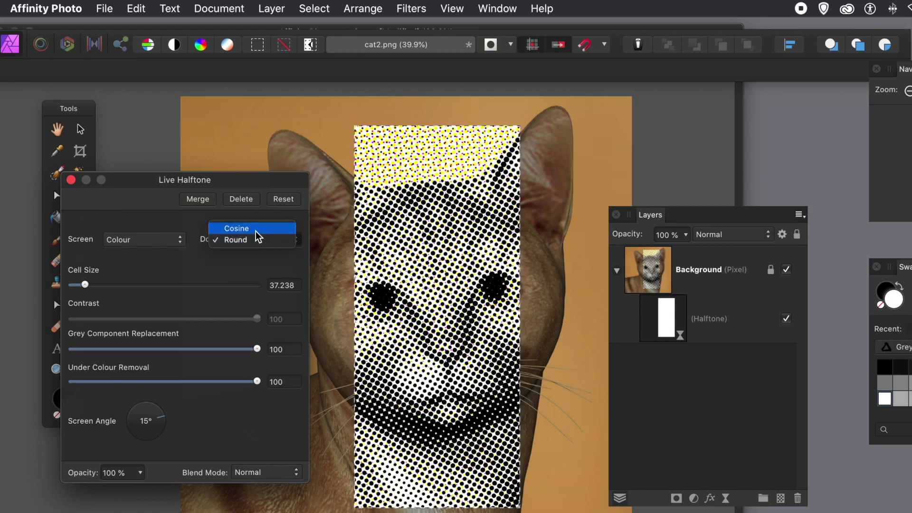
{"action": "left_click", "coordinate": [256, 231]}
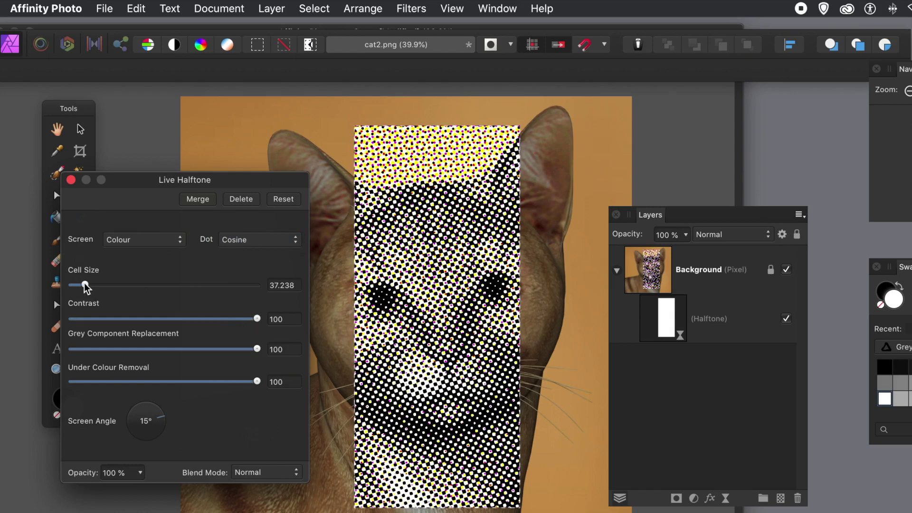
{"action": "left_click", "coordinate": [130, 243]}
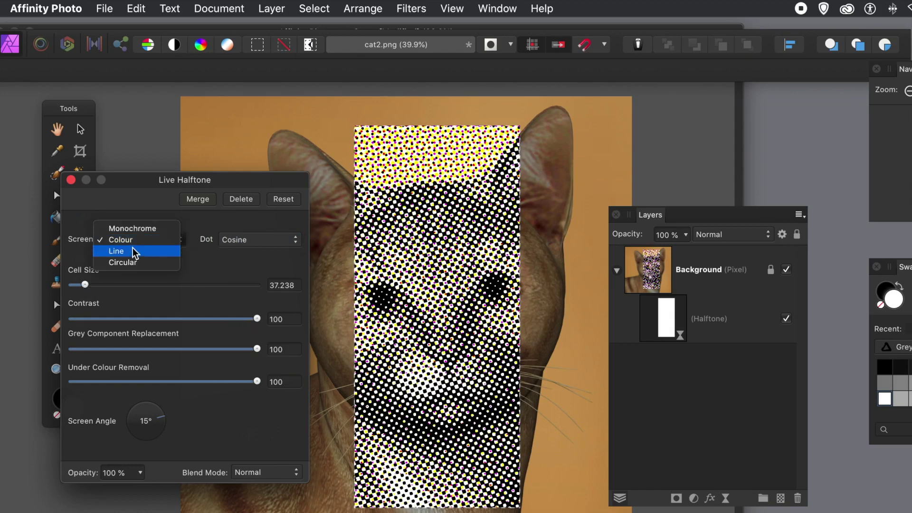
{"action": "left_click", "coordinate": [132, 251]}
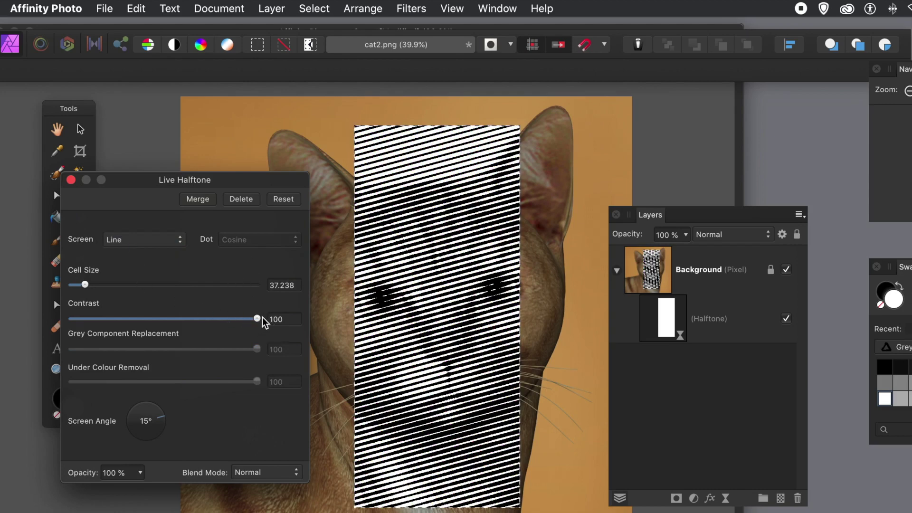
Lower the line halftone contrast to about 41.2, briefly trying the Colour screen before returning to Line
{"action": "mouse_move", "coordinate": [259, 318]}
{"action": "left_mouse_down"}
{"action": "mouse_move", "coordinate": [82, 320]}
{"action": "mouse_move", "coordinate": [245, 326]}
{"action": "mouse_move", "coordinate": [181, 312]}
{"action": "mouse_move", "coordinate": [122, 315]}
{"action": "mouse_move", "coordinate": [251, 323]}
{"action": "left_mouse_up"}
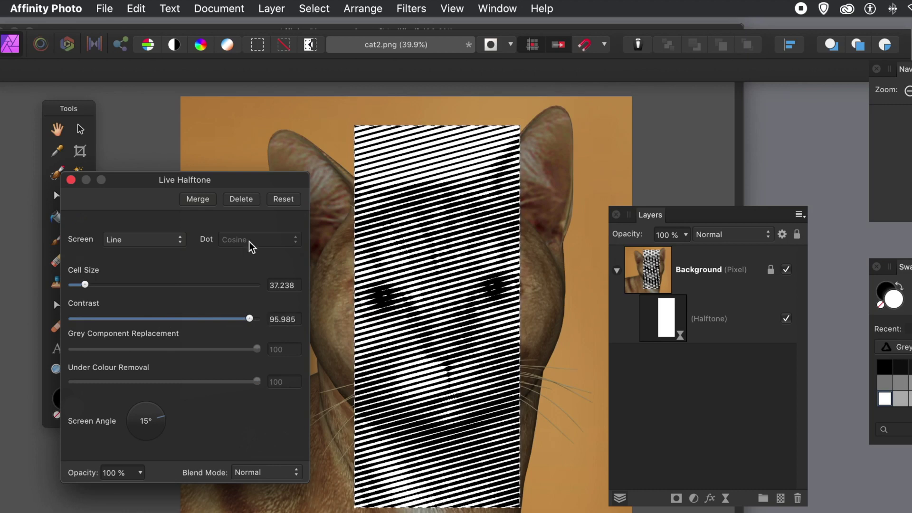
{"action": "left_click_drag", "start_coordinate": [246, 317], "coordinate": [184, 318]}
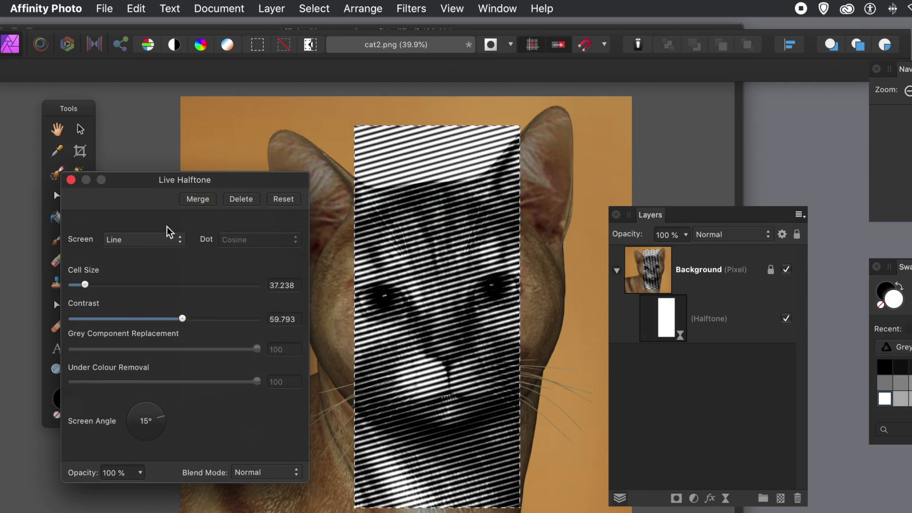
{"action": "left_click", "coordinate": [157, 237]}
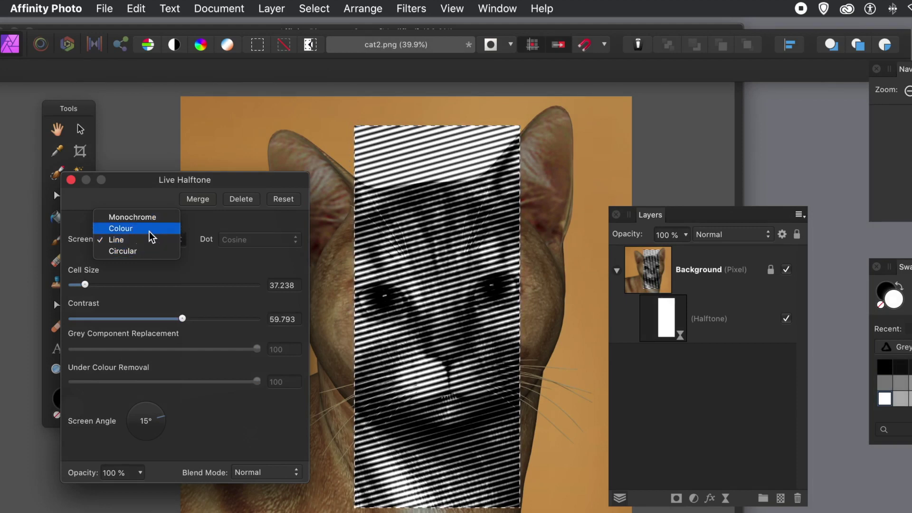
{"action": "left_click", "coordinate": [149, 230]}
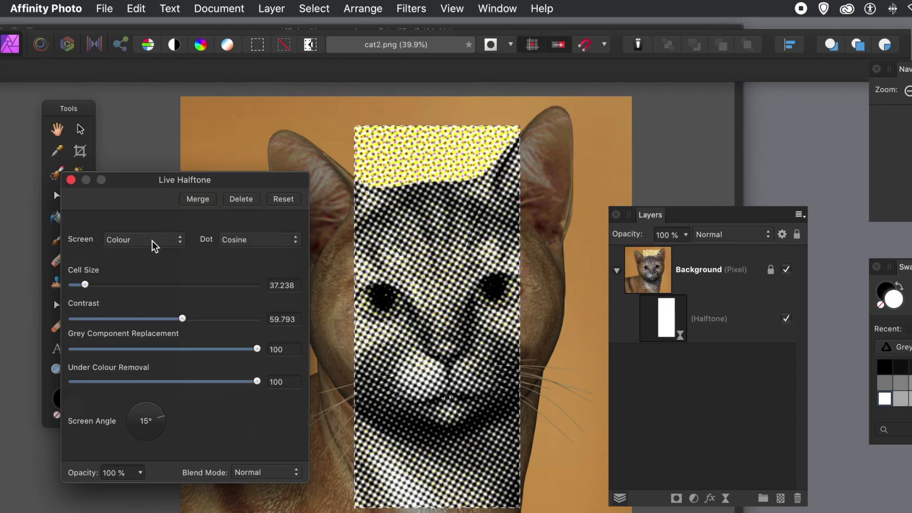
{"action": "left_click", "coordinate": [152, 241]}
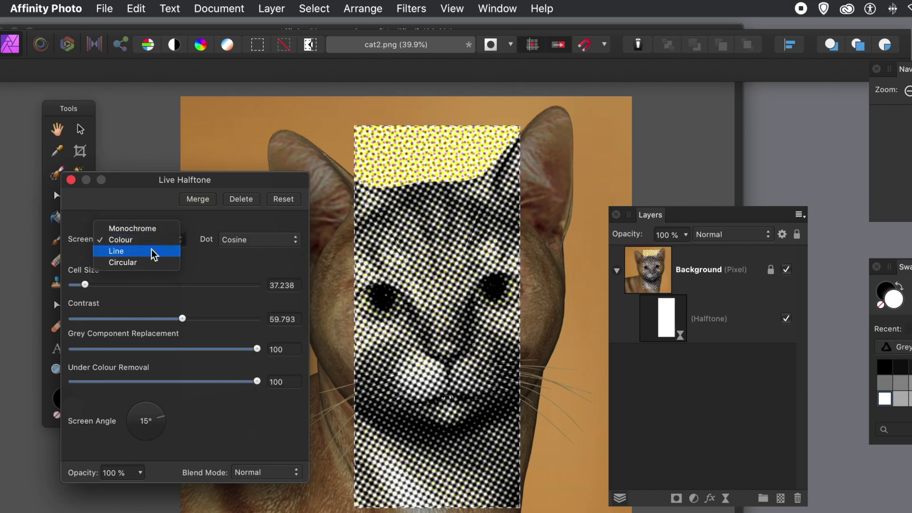
{"action": "left_click", "coordinate": [152, 251]}
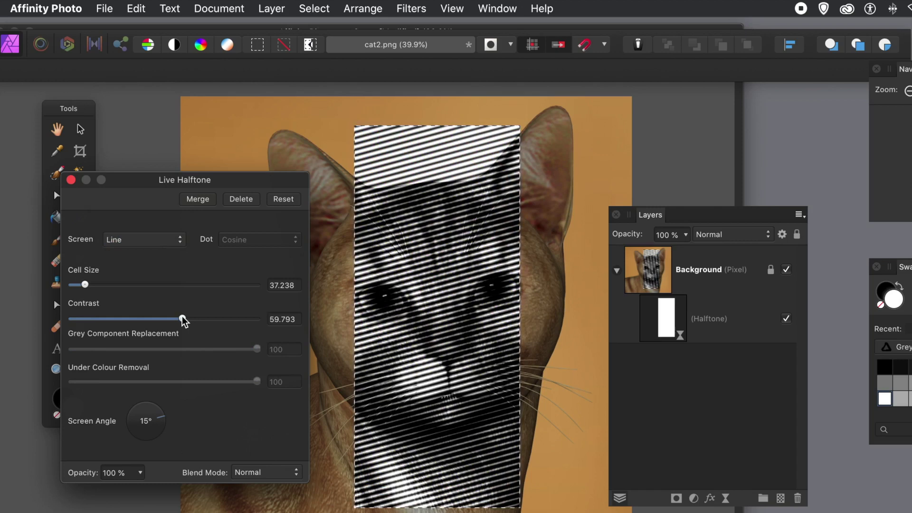
{"action": "left_click_drag", "start_coordinate": [182, 316], "coordinate": [148, 318]}
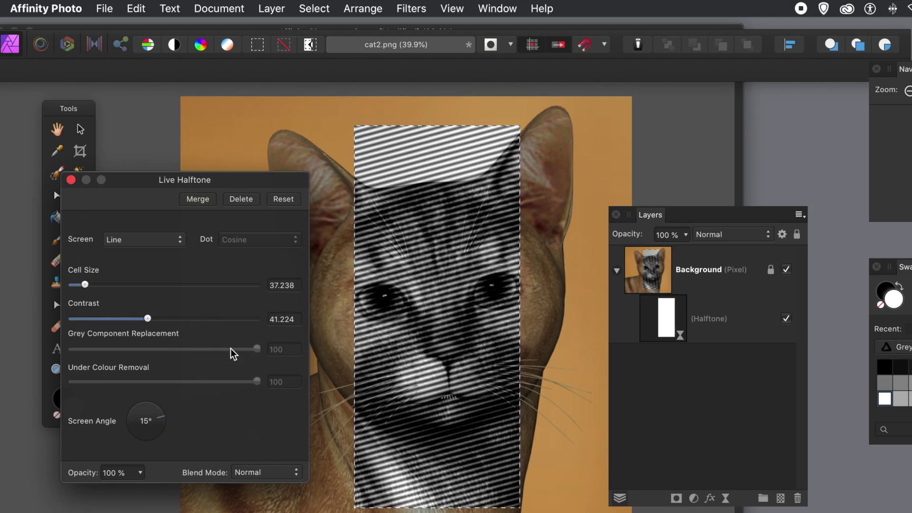
{"action": "left_click", "coordinate": [150, 242]}
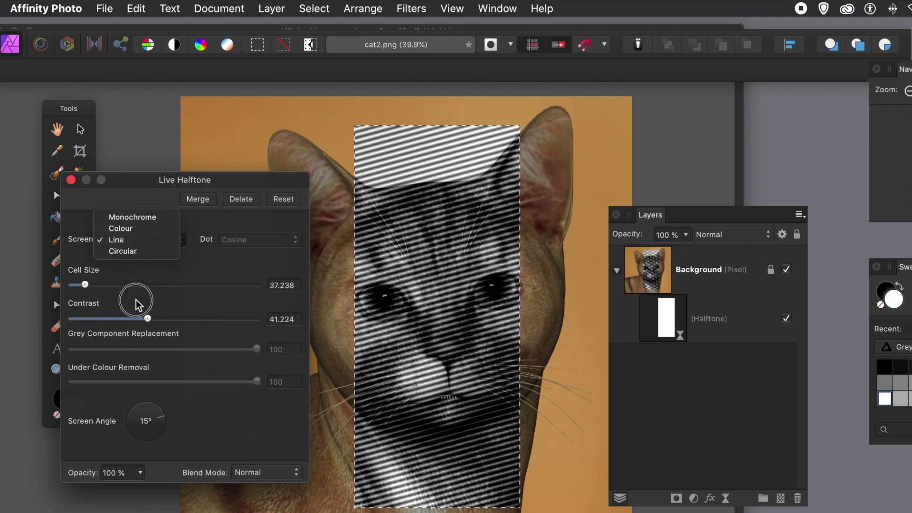
Rotate the halftone lines horizontally, then diagonally, and raise contrast for bolder lines
{"action": "left_click", "coordinate": [173, 420]}
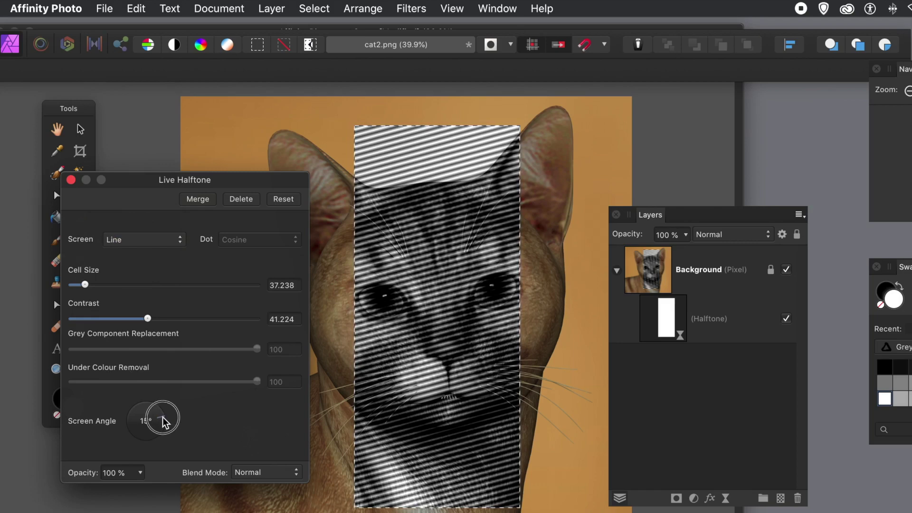
{"action": "left_click_drag", "start_coordinate": [162, 417], "coordinate": [118, 421]}
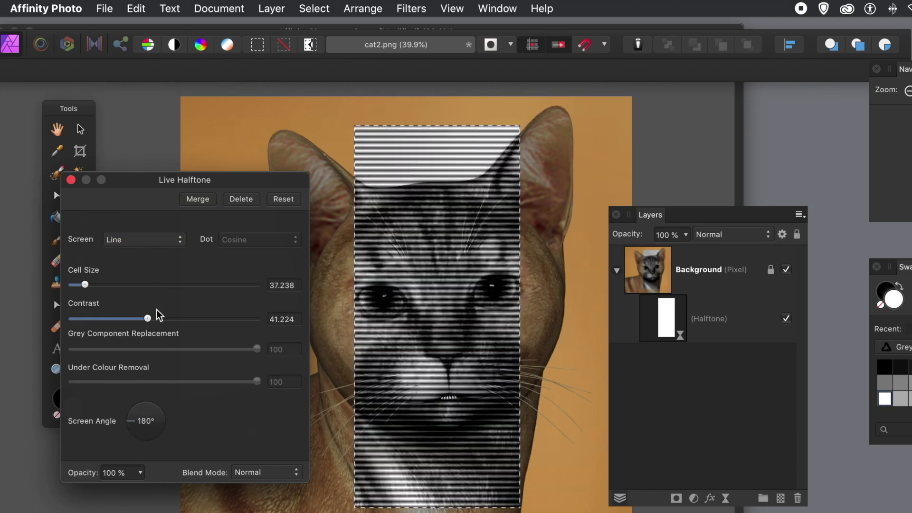
{"action": "left_click_drag", "start_coordinate": [157, 316], "coordinate": [218, 318]}
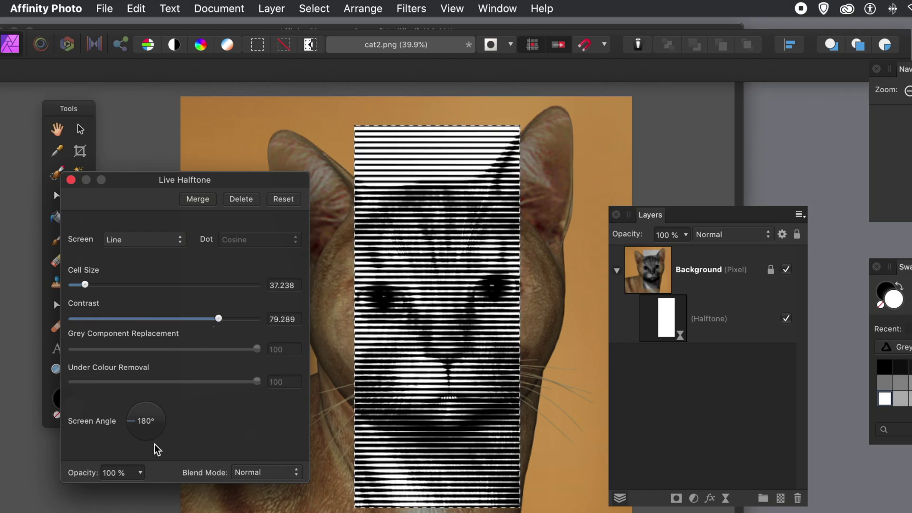
{"action": "left_click_drag", "start_coordinate": [136, 423], "coordinate": [174, 421]}
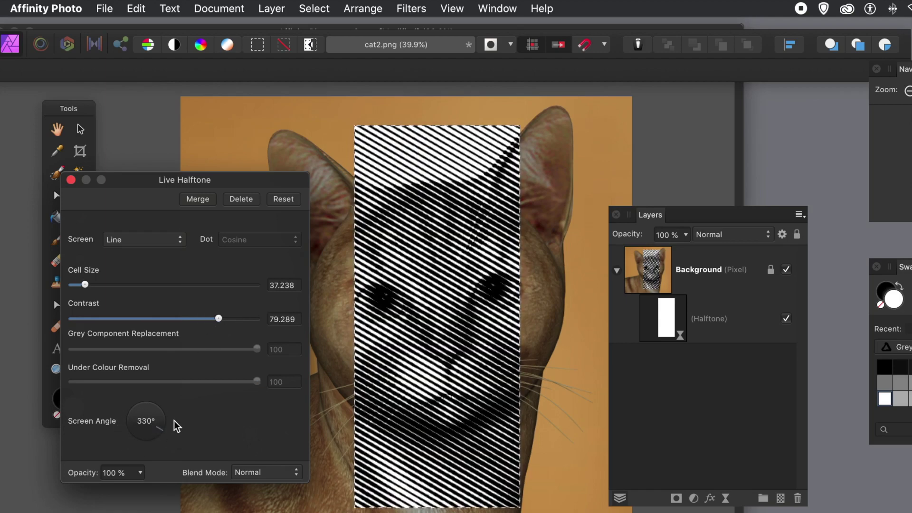
Try the Circular screen, then Colour dots with Round and Cosine dot shapes
{"action": "left_click", "coordinate": [144, 239]}
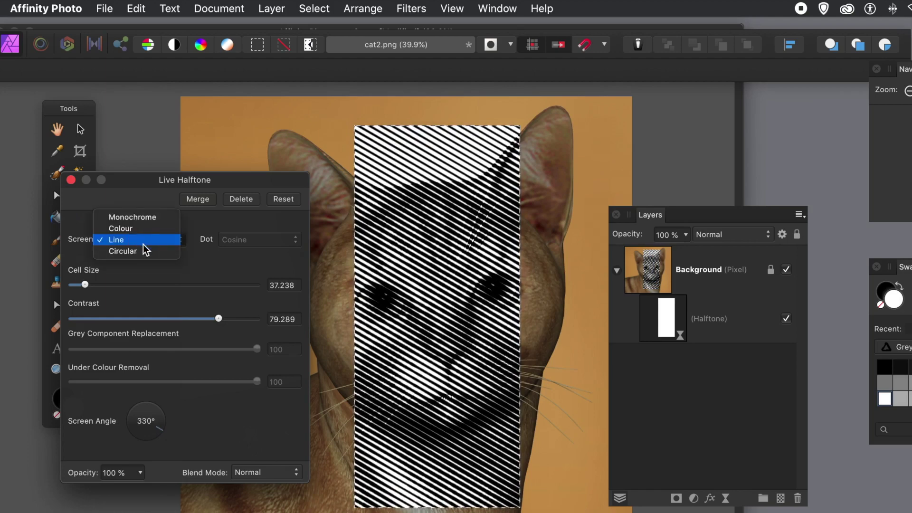
{"action": "left_click", "coordinate": [144, 250]}
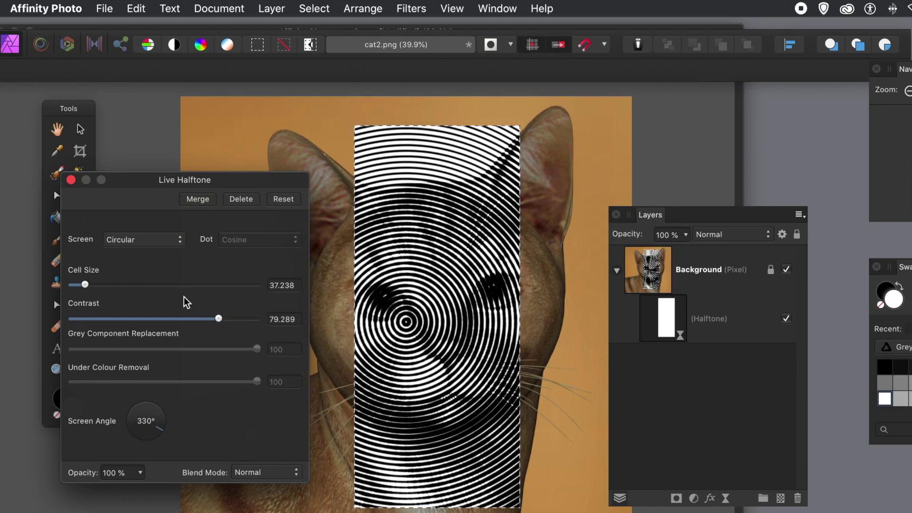
{"action": "left_click", "coordinate": [139, 241]}
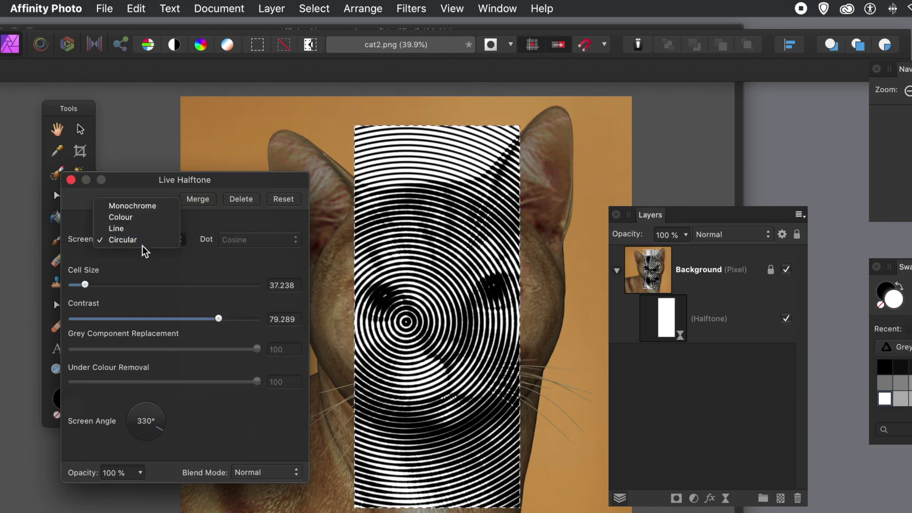
{"action": "left_click", "coordinate": [144, 216]}
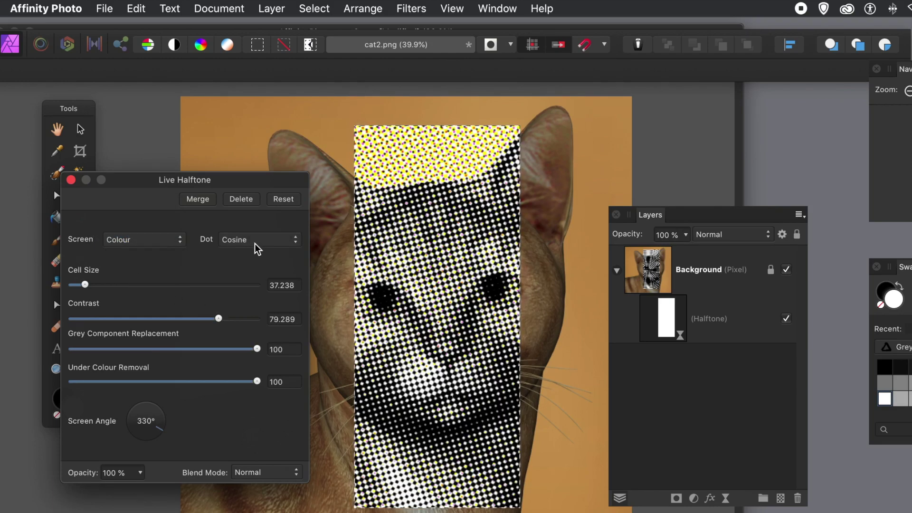
{"action": "left_click", "coordinate": [254, 244]}
{"action": "left_click", "coordinate": [256, 250]}
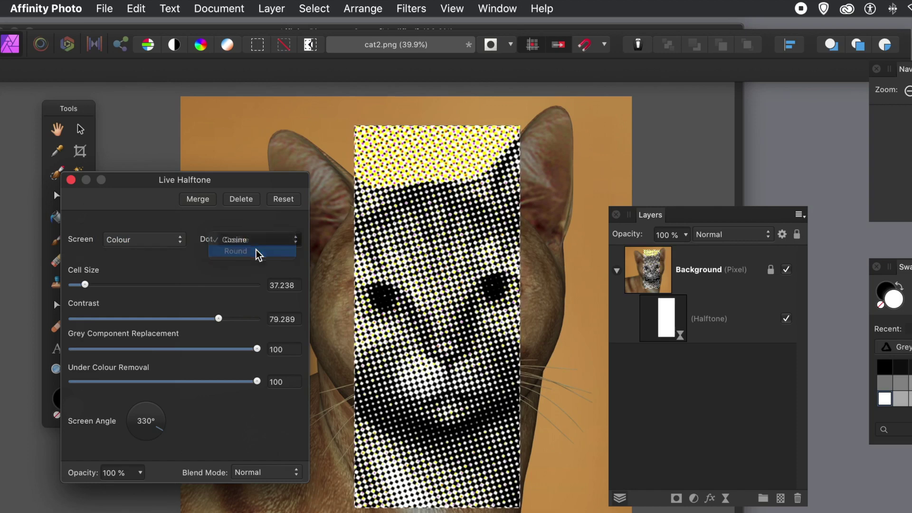
{"action": "left_click", "coordinate": [145, 240]}
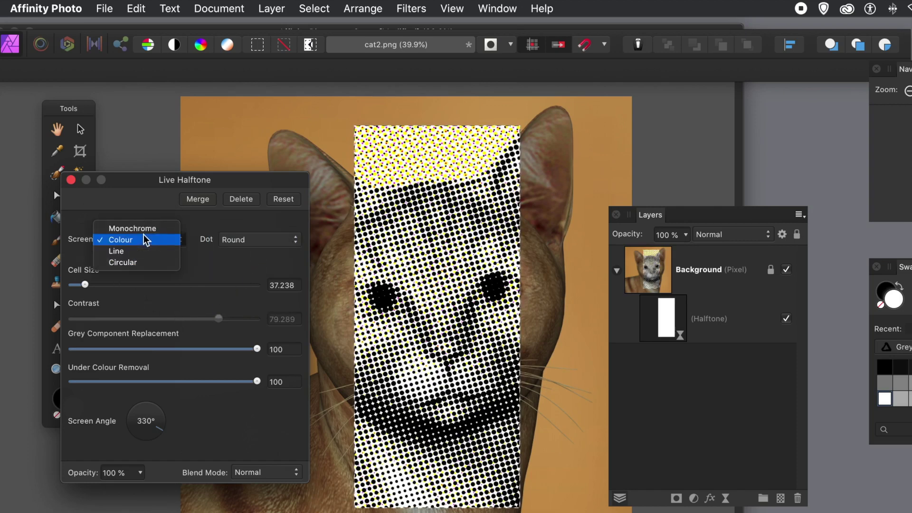
{"action": "left_click", "coordinate": [141, 263]}
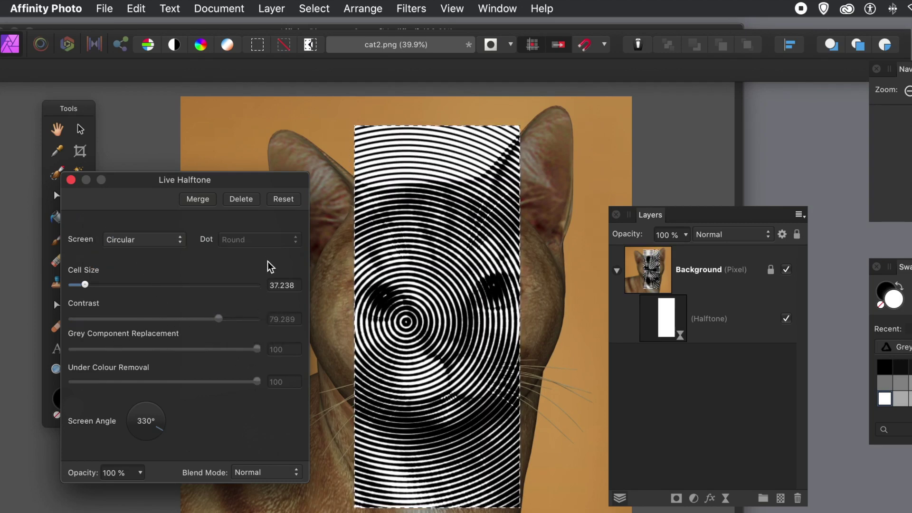
{"action": "left_click", "coordinate": [145, 238]}
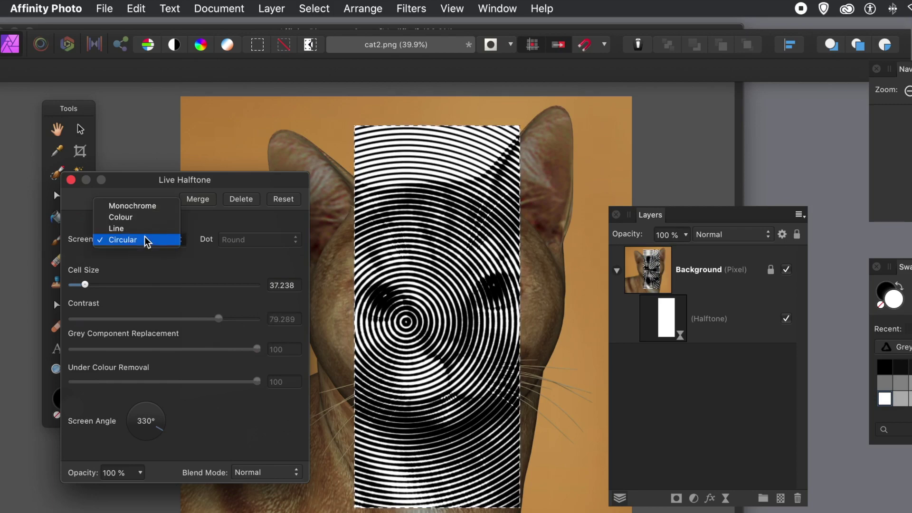
{"action": "left_click", "coordinate": [144, 218]}
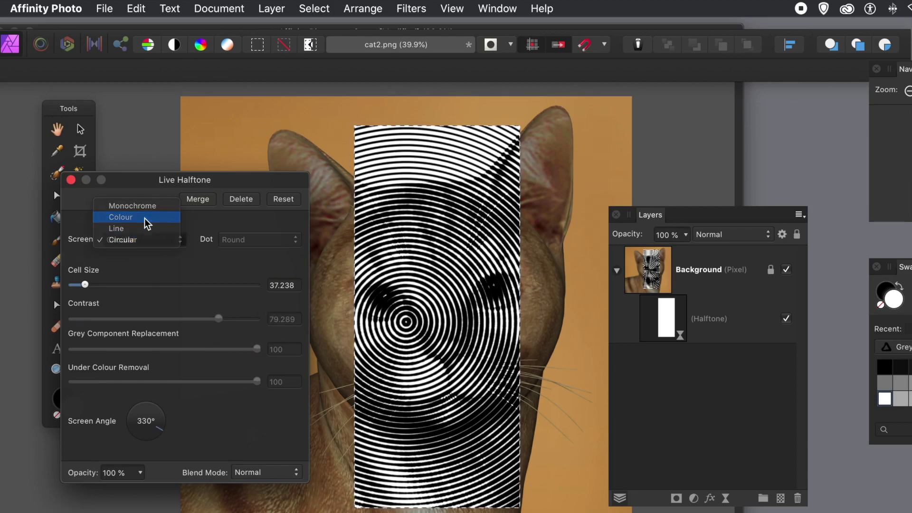
{"action": "left_click", "coordinate": [261, 241]}
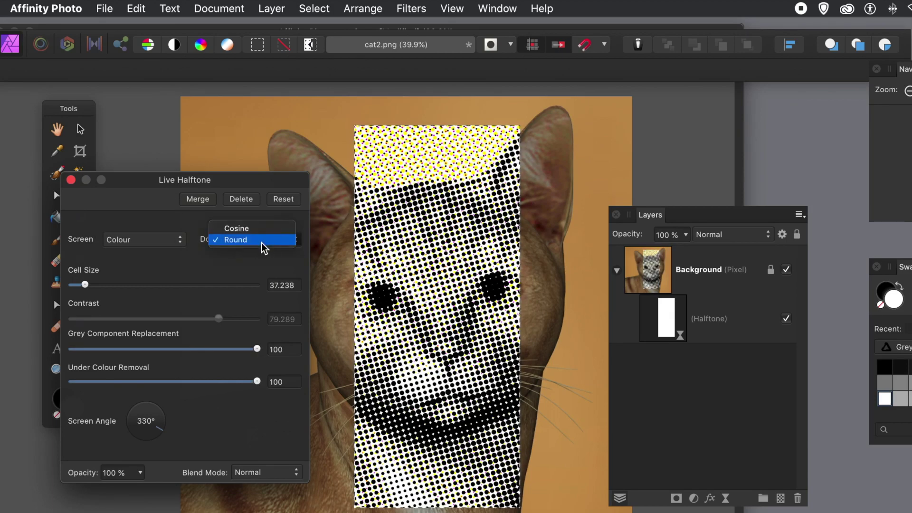
{"action": "left_click", "coordinate": [261, 230]}
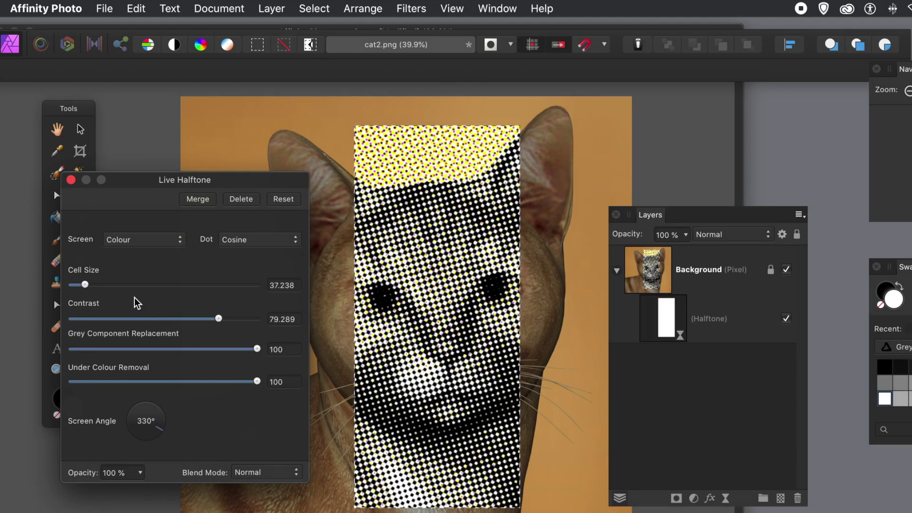
Set the Screen to Circular and enlarge the rings toward cell size 79.9
{"action": "left_click", "coordinate": [153, 241]}
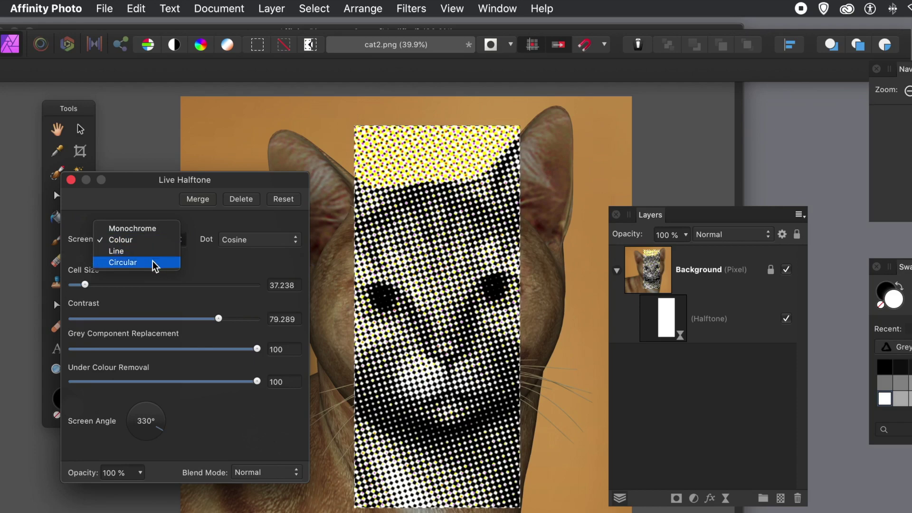
{"action": "left_click", "coordinate": [152, 261]}
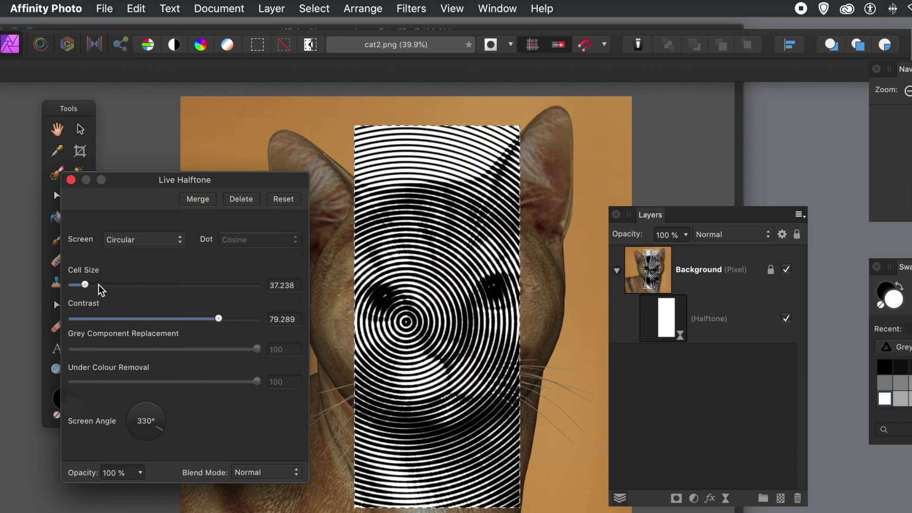
{"action": "mouse_move", "coordinate": [99, 284]}
{"action": "left_mouse_down"}
{"action": "mouse_move", "coordinate": [190, 297]}
{"action": "mouse_move", "coordinate": [74, 300]}
{"action": "mouse_move", "coordinate": [101, 298]}
{"action": "left_mouse_up"}
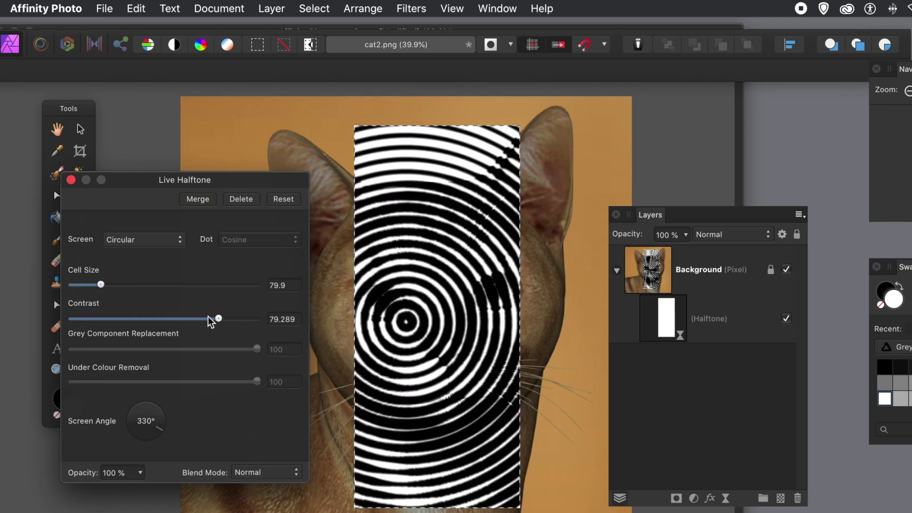
Lower the circular halftone contrast to 38.192 and rotate the screen angle to 15°
{"action": "left_click_drag", "start_coordinate": [217, 319], "coordinate": [141, 324]}
{"action": "left_click_drag", "start_coordinate": [154, 431], "coordinate": [186, 411]}
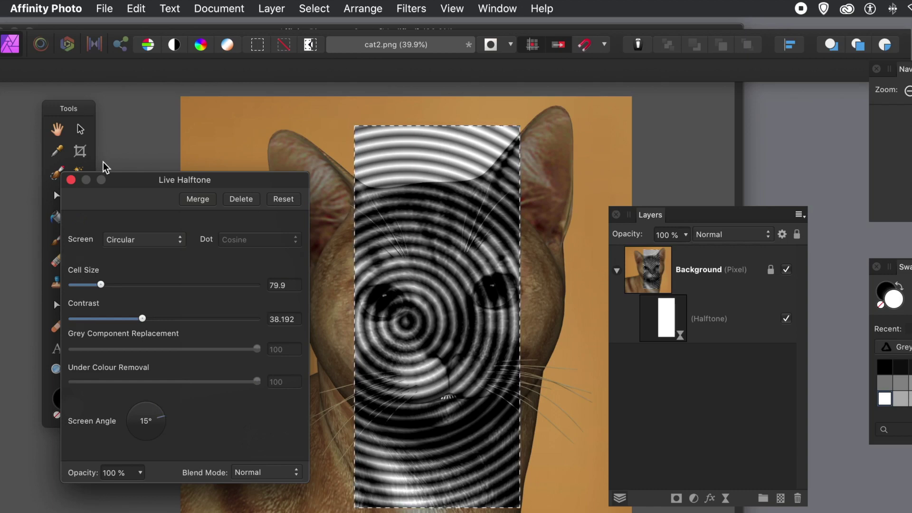
Preview Darken, Multiply and Difference blend modes on the halftone
{"action": "left_click", "coordinate": [267, 472]}
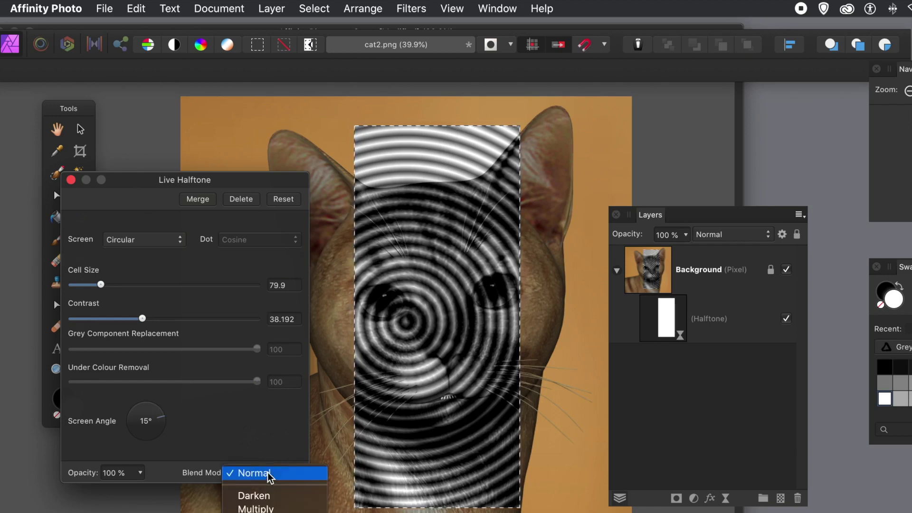
{"action": "left_click", "coordinate": [268, 494]}
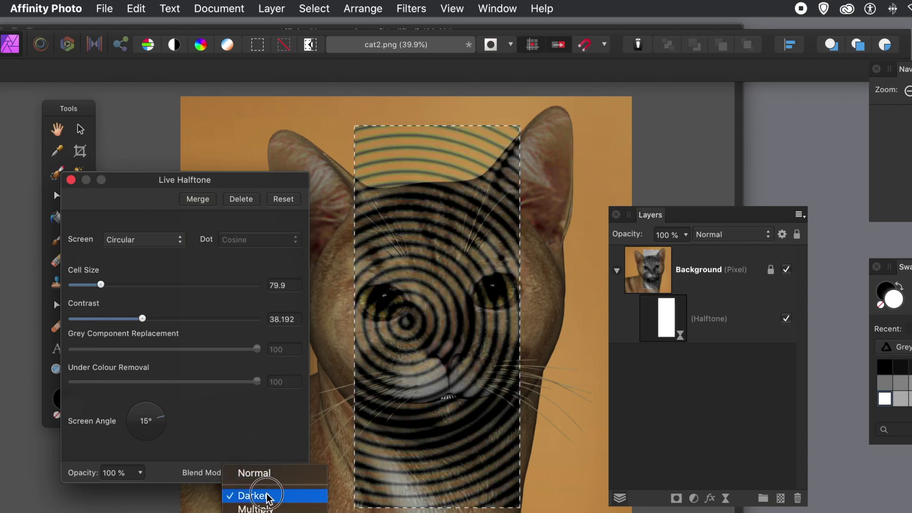
{"action": "left_click", "coordinate": [275, 472]}
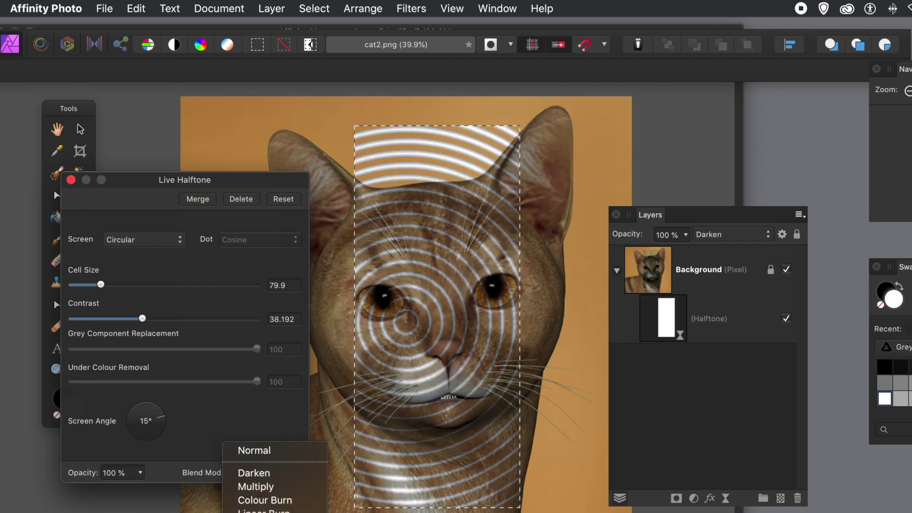
{"action": "scroll", "coordinate": [274, 475], "scroll_direction": "down", "scroll_amount": 3}
{"action": "scroll", "coordinate": [270, 468], "scroll_direction": "down", "scroll_amount": 5}
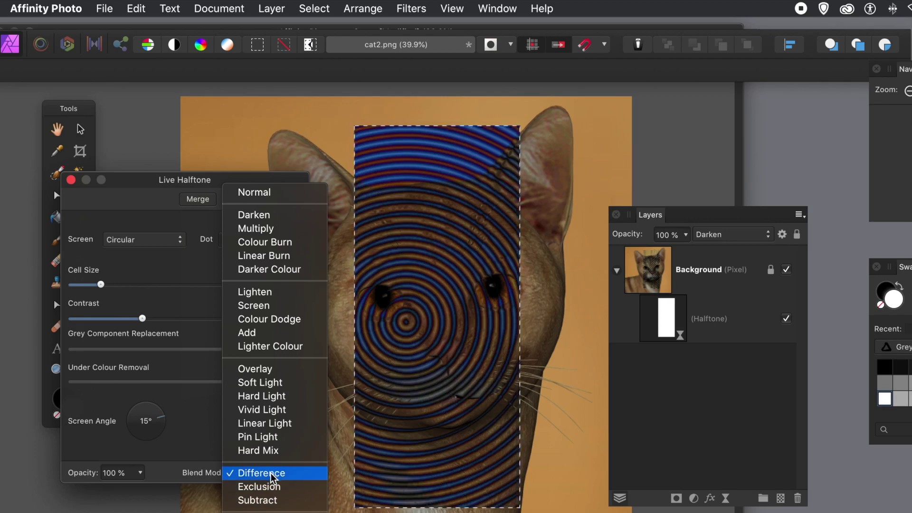
{"action": "left_click", "coordinate": [271, 473]}
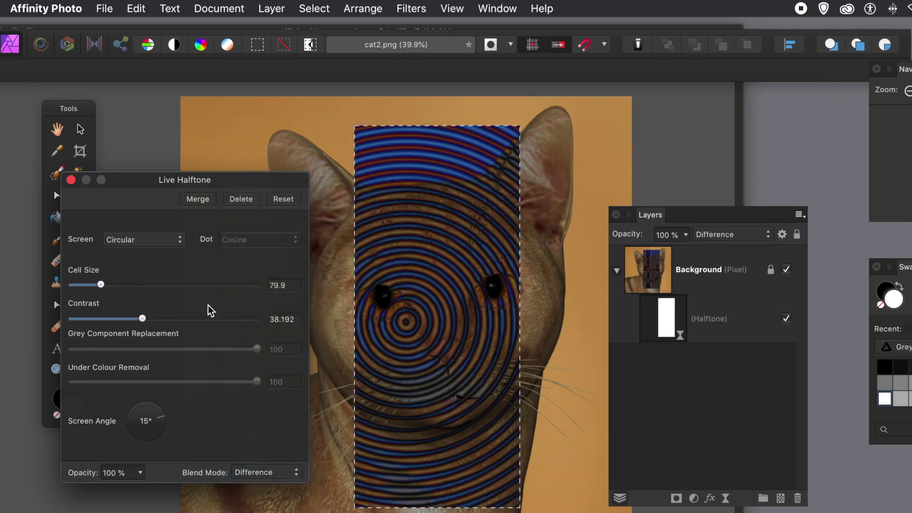
Raise contrast to 49.936 and cell size to 166.161, then blend in Overlay mode
{"action": "mouse_move", "coordinate": [149, 322]}
{"action": "left_mouse_down"}
{"action": "mouse_move", "coordinate": [226, 314]}
{"action": "mouse_move", "coordinate": [165, 318]}
{"action": "left_mouse_up"}
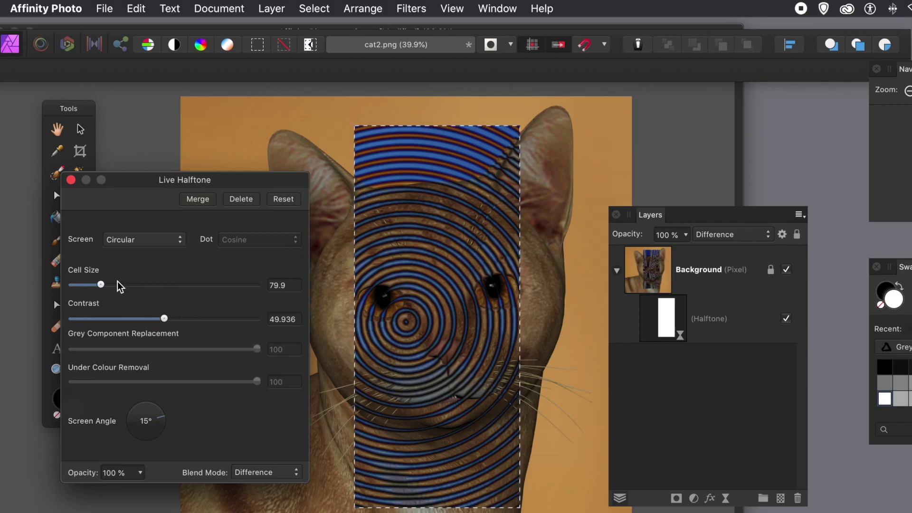
{"action": "mouse_move", "coordinate": [119, 282]}
{"action": "left_mouse_down"}
{"action": "mouse_move", "coordinate": [165, 289]}
{"action": "mouse_move", "coordinate": [132, 290]}
{"action": "left_mouse_up"}
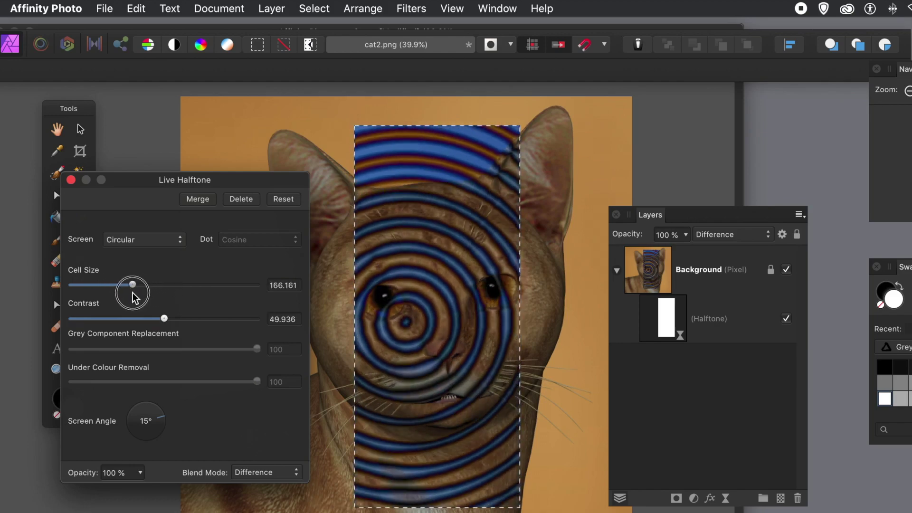
{"action": "left_click", "coordinate": [267, 479]}
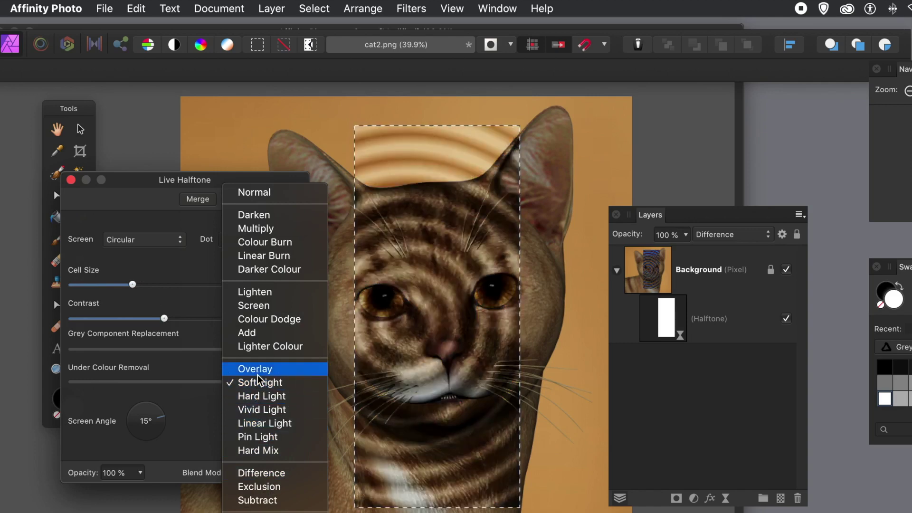
{"action": "left_click", "coordinate": [257, 368]}
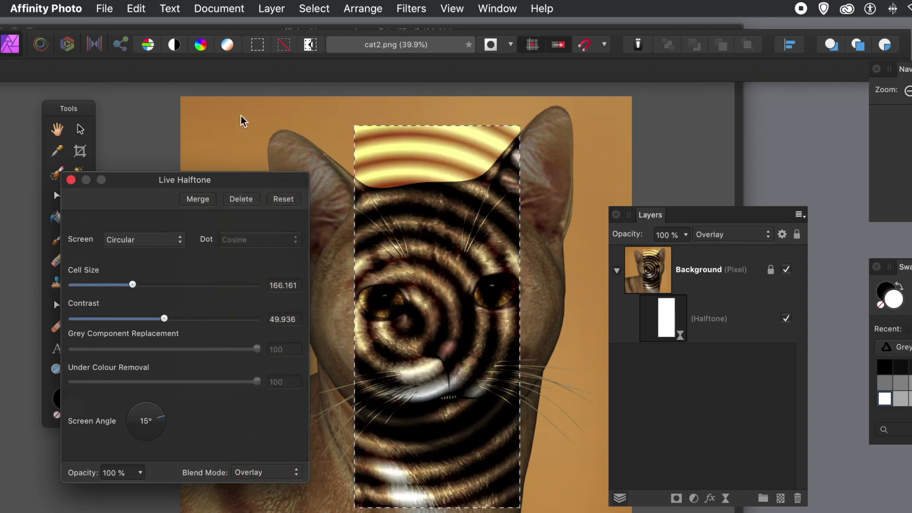
Close the Live Halftone dialog and deselect the marquee with Select > Deselect
{"action": "left_click", "coordinate": [71, 180]}
{"action": "left_click", "coordinate": [71, 180]}
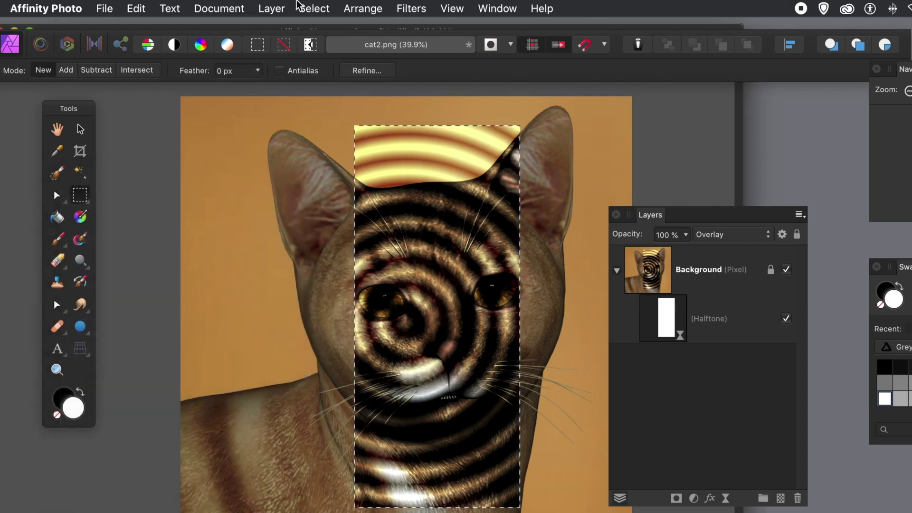
{"action": "left_click", "coordinate": [309, 9]}
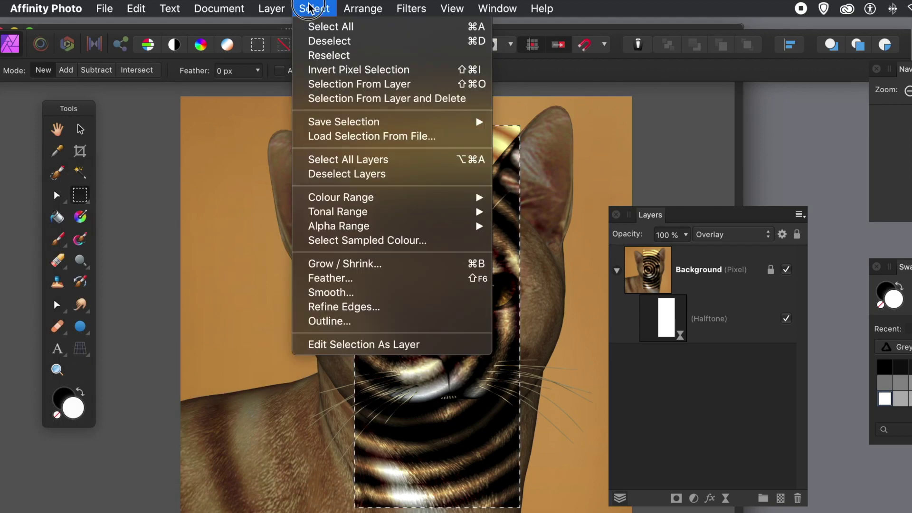
{"action": "left_click", "coordinate": [316, 42]}
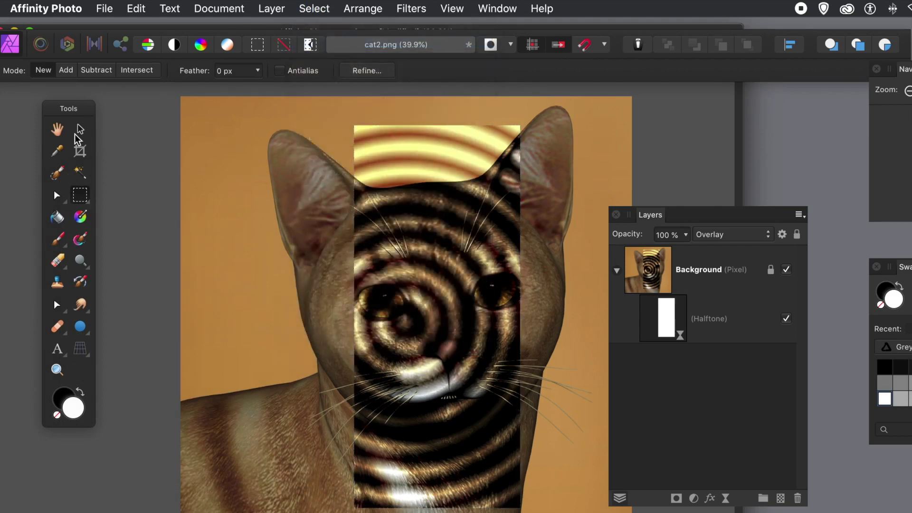
Switch to the Move Tool and select the Background layer on the canvas
{"action": "left_click", "coordinate": [80, 129]}
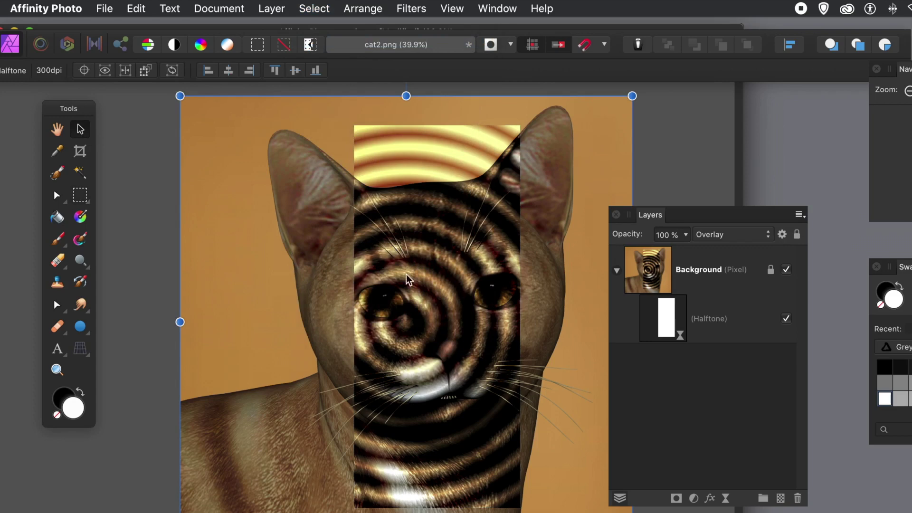
{"action": "left_click", "coordinate": [475, 252]}
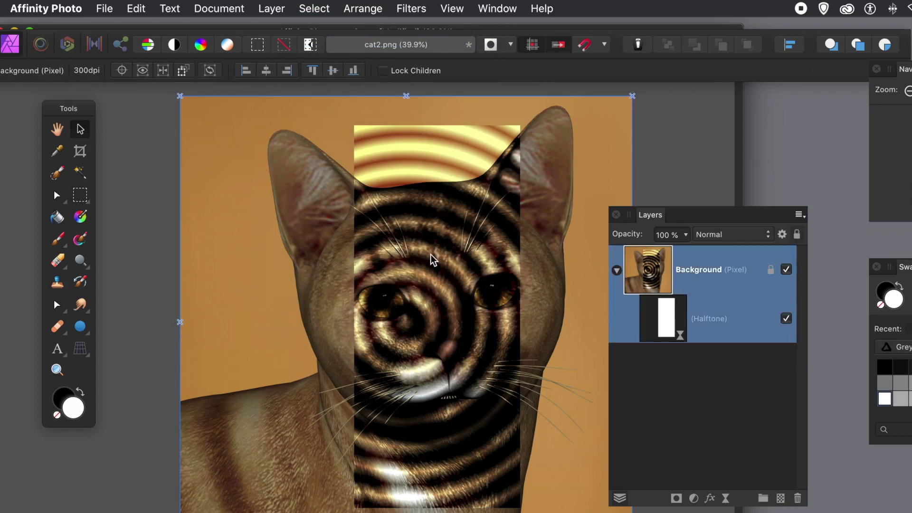
{"action": "left_click_drag", "start_coordinate": [432, 255], "coordinate": [475, 332]}
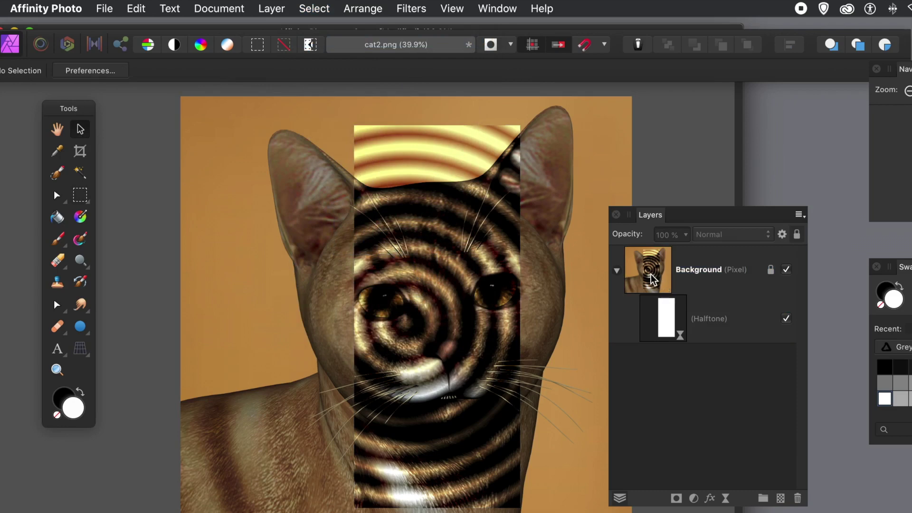
Place the Halftone layer above Background and drag it up and left over the cat
{"action": "left_click_drag", "start_coordinate": [407, 315], "coordinate": [442, 287]}
{"action": "left_click", "coordinate": [697, 306]}
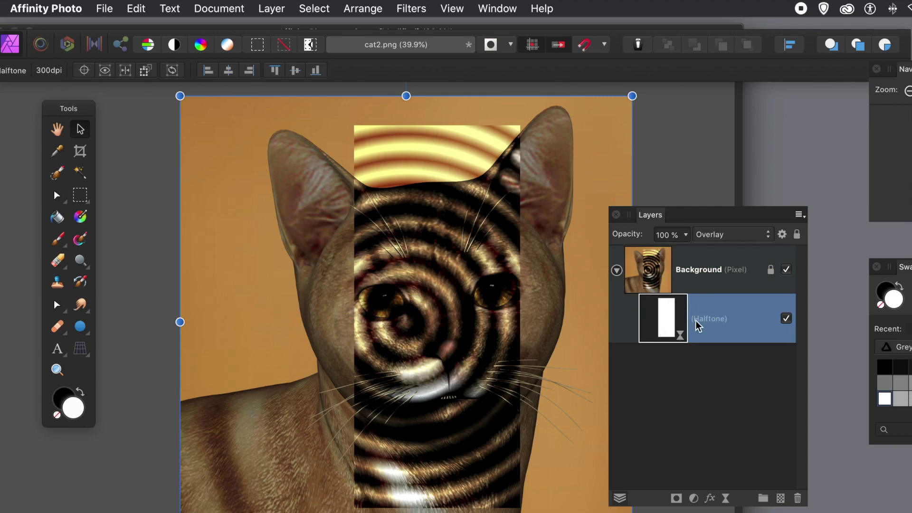
{"action": "left_click_drag", "start_coordinate": [668, 320], "coordinate": [663, 249]}
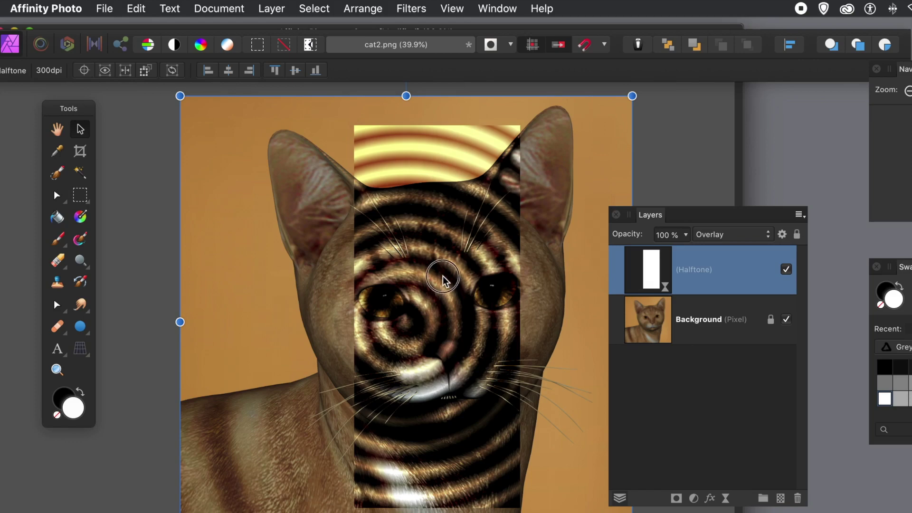
{"action": "left_click_drag", "start_coordinate": [442, 282], "coordinate": [263, 190]}
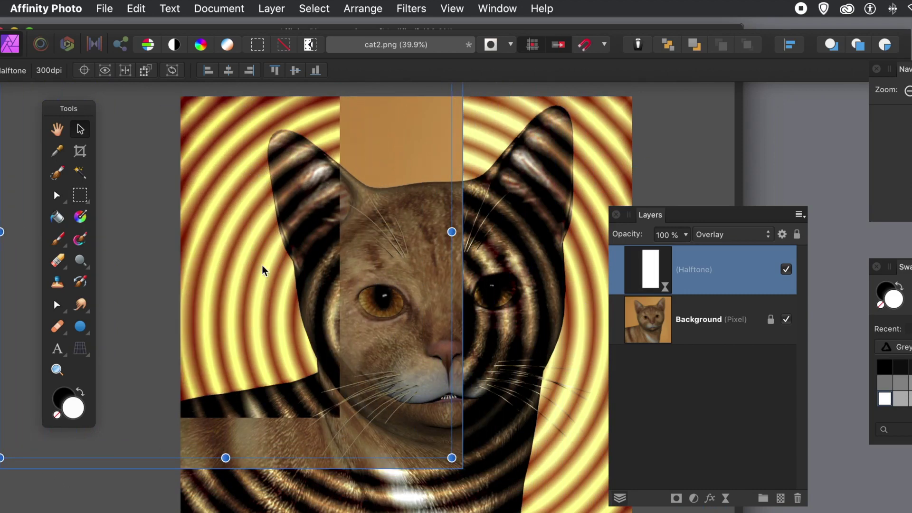
Move, rotate diagonally and corner-resize the Halftone layer so its band crosses the cat's face
{"action": "left_click_drag", "start_coordinate": [261, 269], "coordinate": [347, 416]}
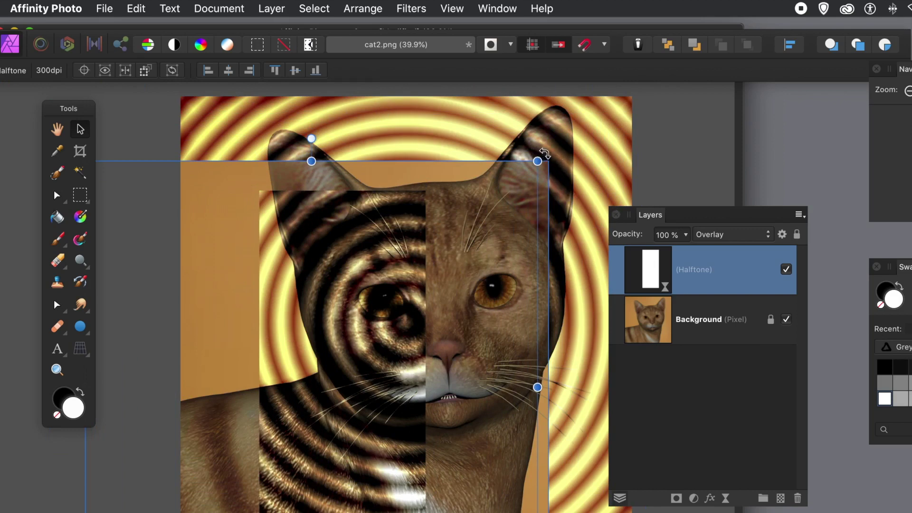
{"action": "left_click_drag", "start_coordinate": [543, 155], "coordinate": [624, 403]}
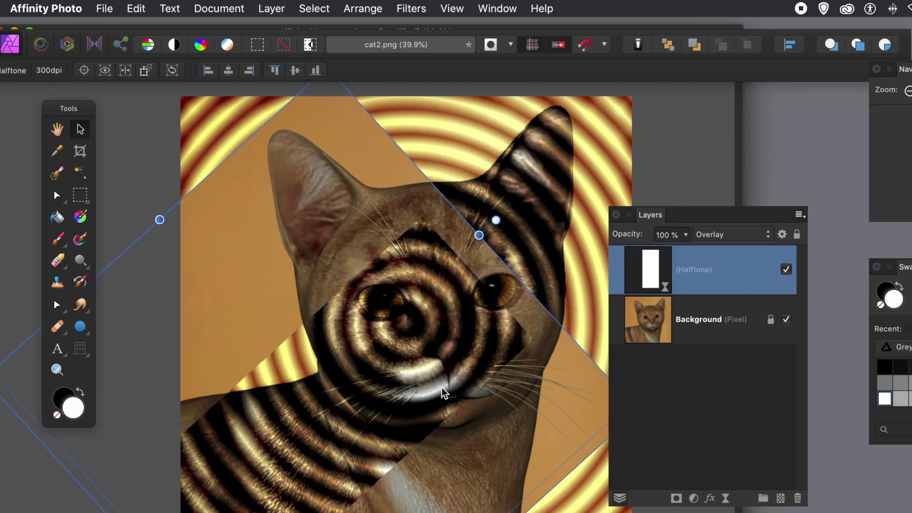
{"action": "left_click_drag", "start_coordinate": [440, 372], "coordinate": [449, 364]}
{"action": "left_click_drag", "start_coordinate": [572, 263], "coordinate": [505, 295]}
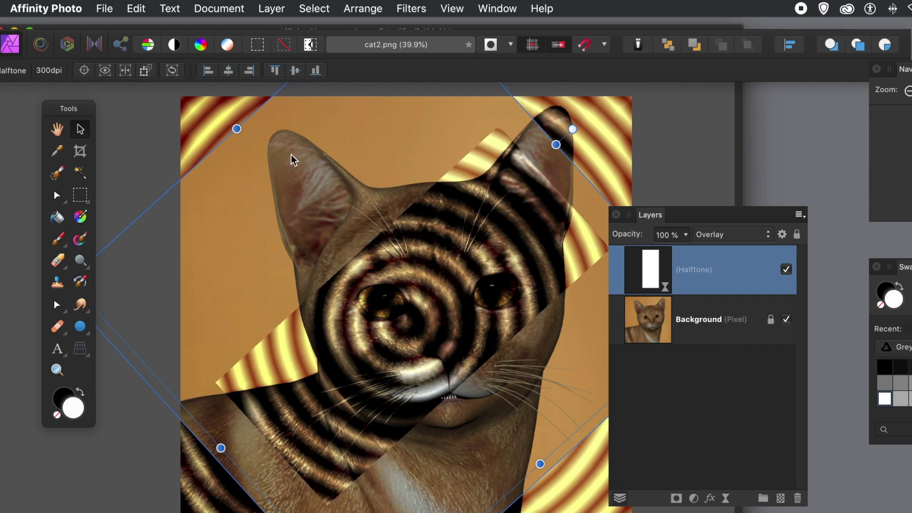
{"action": "left_click_drag", "start_coordinate": [236, 128], "coordinate": [461, 278]}
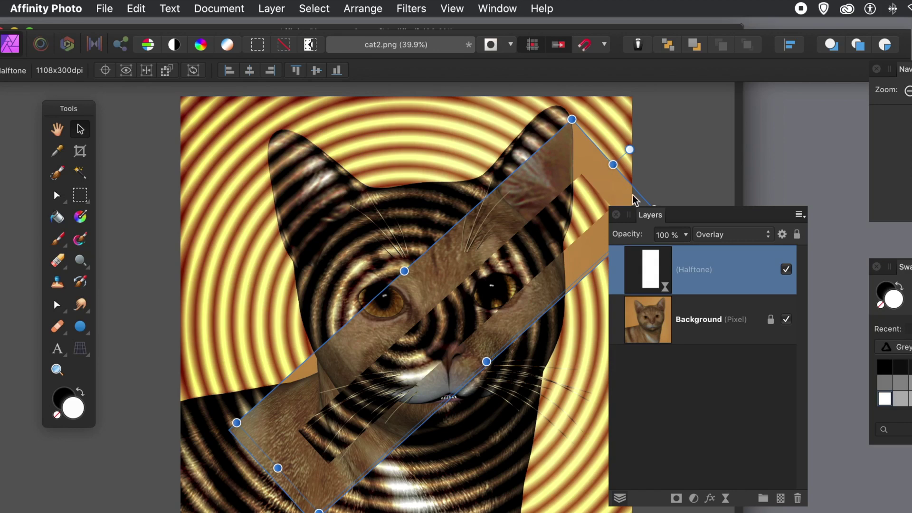
Reopen the Halftone layer's Live Halftone settings, now showing cell size 329.159
{"action": "double_click", "coordinate": [655, 284]}
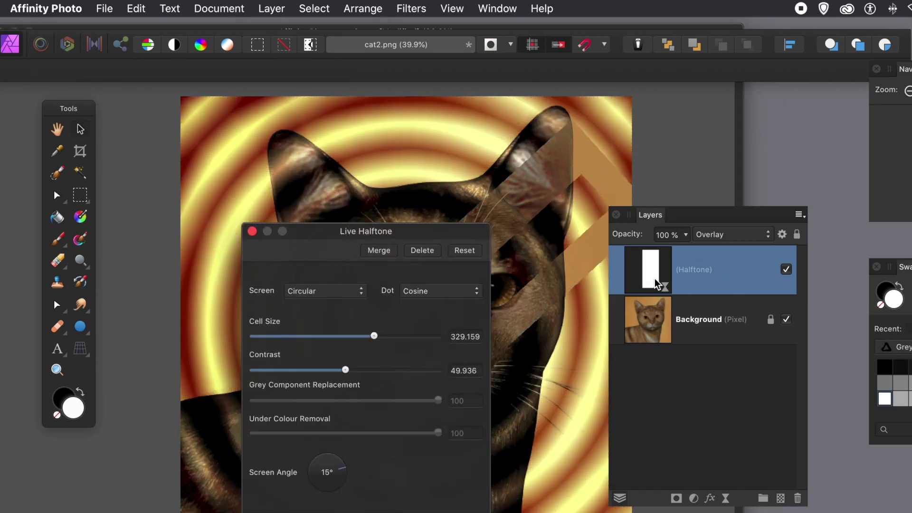